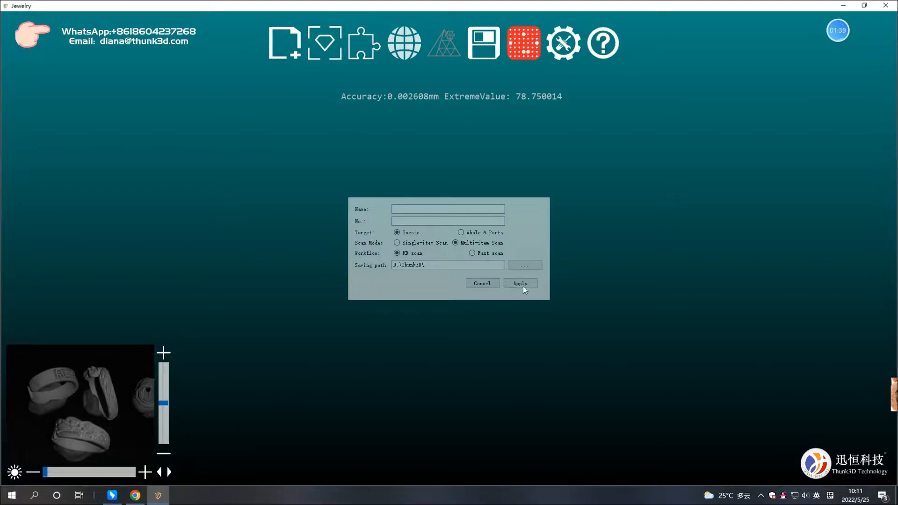
# Create a Multi-item, HD scan project and raise the cutting plane to exclude the clay bases under the jewelry pieces
pyautogui.click(520, 284)
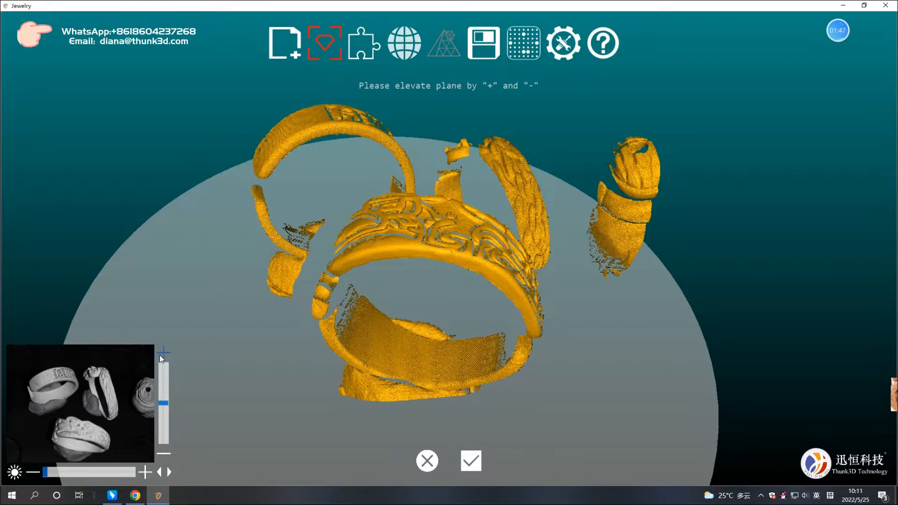
pyautogui.click(163, 354)
pyautogui.click(162, 355)
pyautogui.click(162, 355)
pyautogui.click(162, 355)
pyautogui.click(162, 355)
pyautogui.click(162, 355)
pyautogui.click(162, 355)
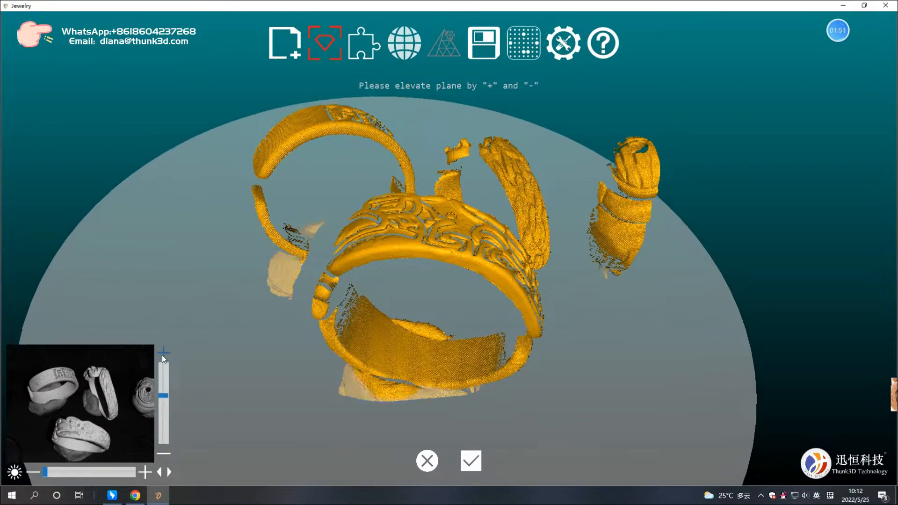
pyautogui.click(162, 355)
pyautogui.click(162, 355)
pyautogui.click(162, 355)
pyautogui.click(471, 461)
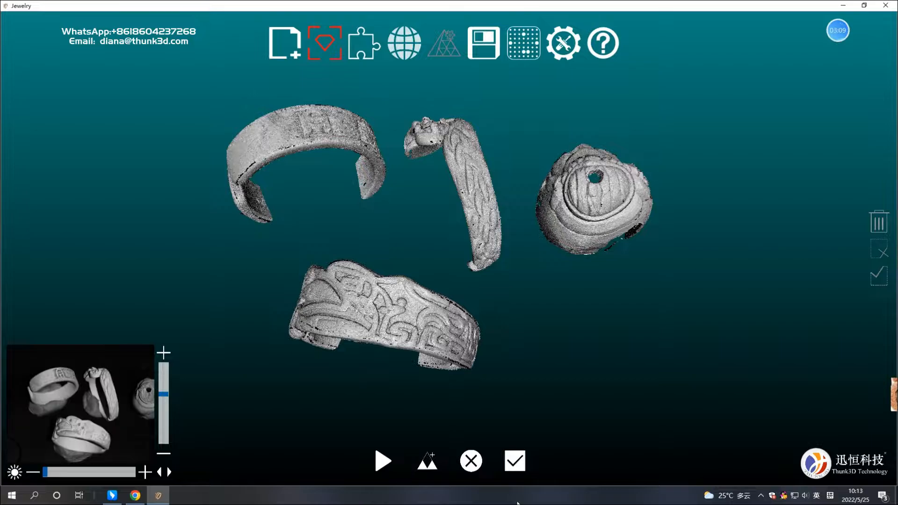
# Inspect the first placement's scan, add supplementary scans from further angles, and accept the scan group for registration
pyautogui.moveTo(359, 293); pyautogui.dragTo(795, 435)
pyautogui.click(471, 461)
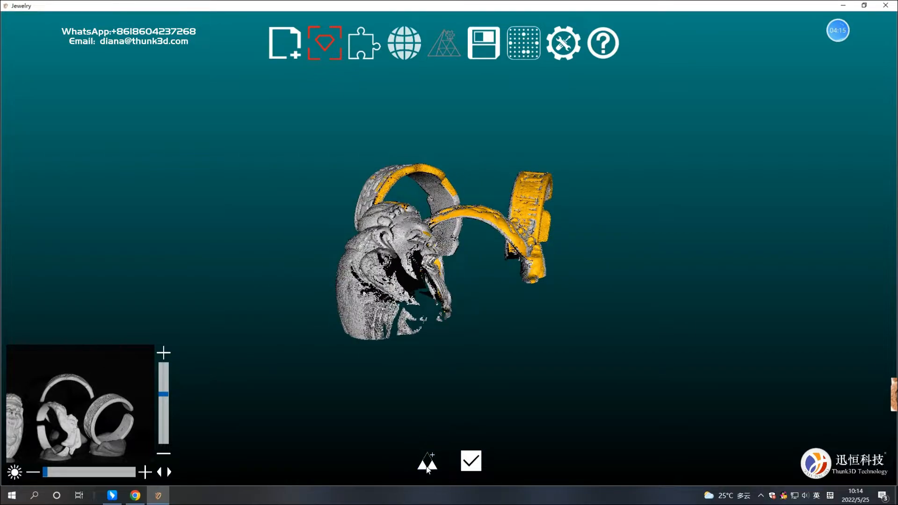
pyautogui.click(427, 467)
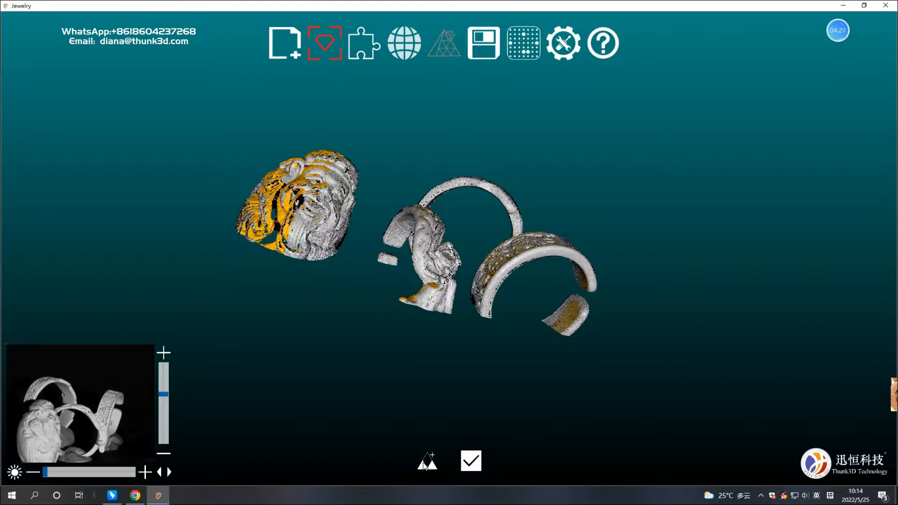
pyautogui.click(426, 466)
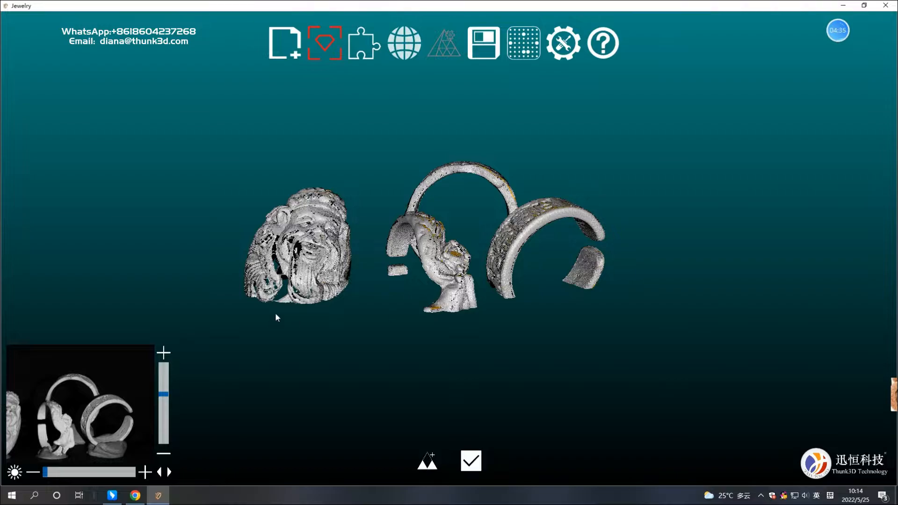
pyautogui.moveTo(275, 314); pyautogui.dragTo(591, 316)
pyautogui.click(473, 461)
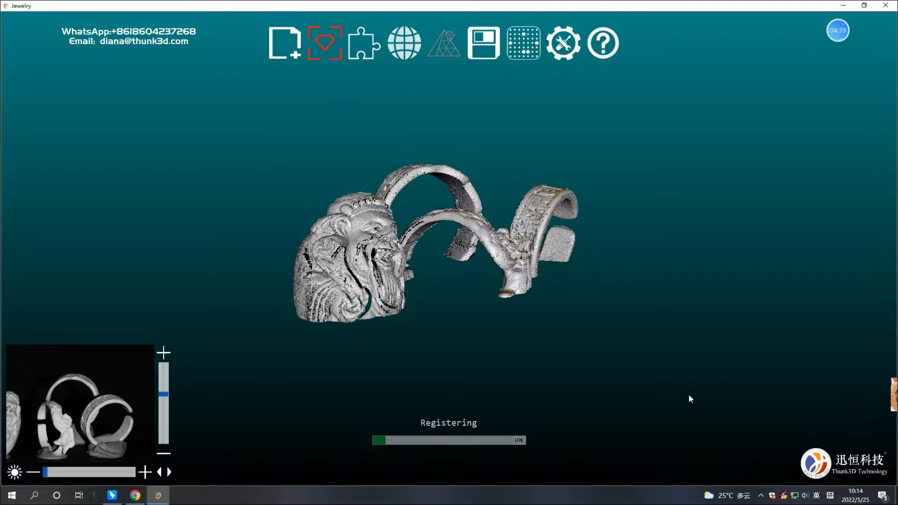
pyautogui.scroll(3, 563, 343)
pyautogui.moveTo(563, 344); pyautogui.dragTo(588, 342, button='middle')
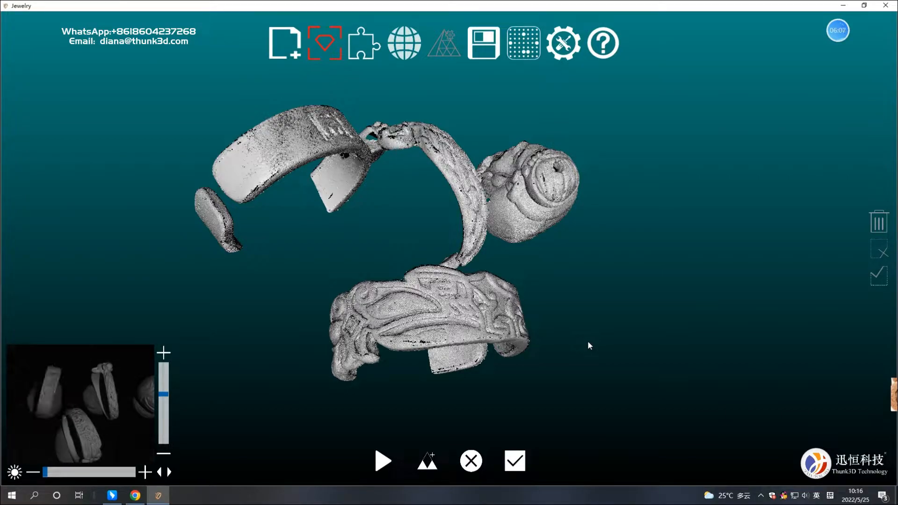
# Scan the repositioned pieces as a second placement and start adding supplementary scans
pyautogui.click(383, 462)
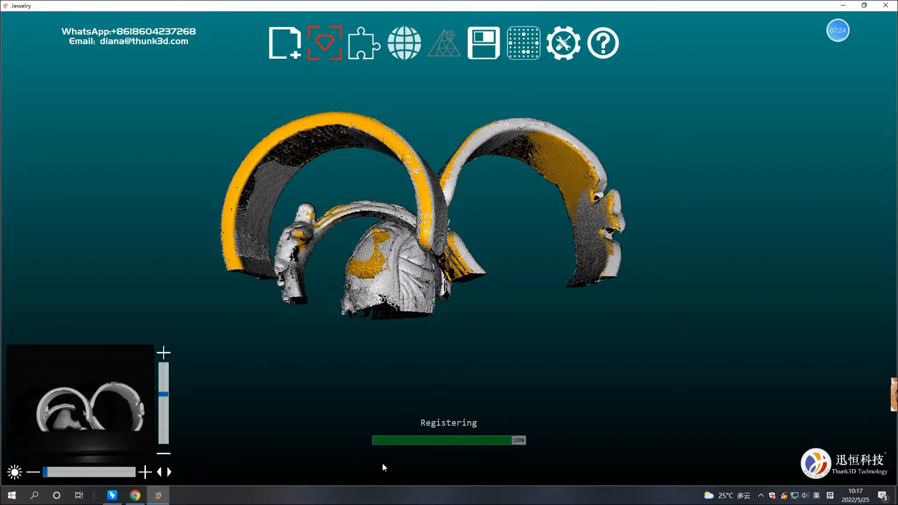
pyautogui.moveTo(481, 260); pyautogui.dragTo(417, 403)
pyautogui.click(383, 459)
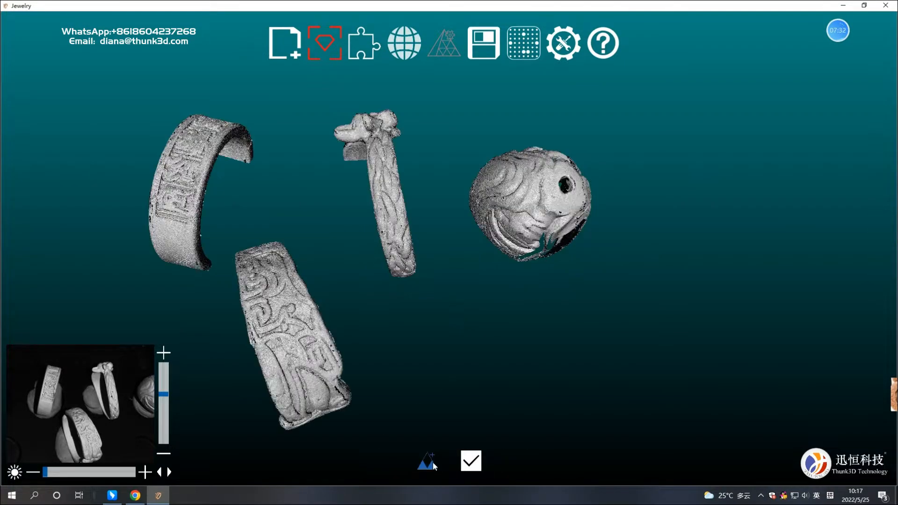
pyautogui.click(433, 463)
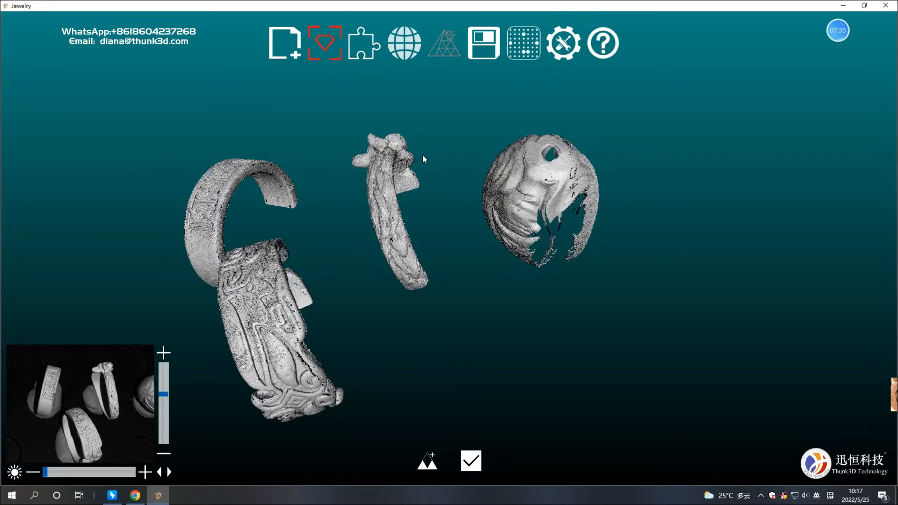
pyautogui.click(432, 466)
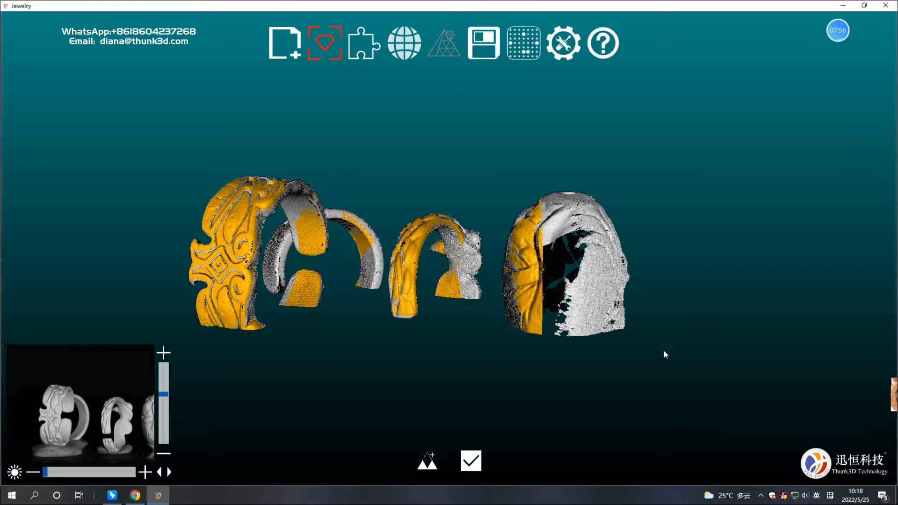
# Check the second placement's coverage from all sides as the supplementary scans come in, and accept the scan group
pyautogui.moveTo(663, 350); pyautogui.dragTo(584, 355)
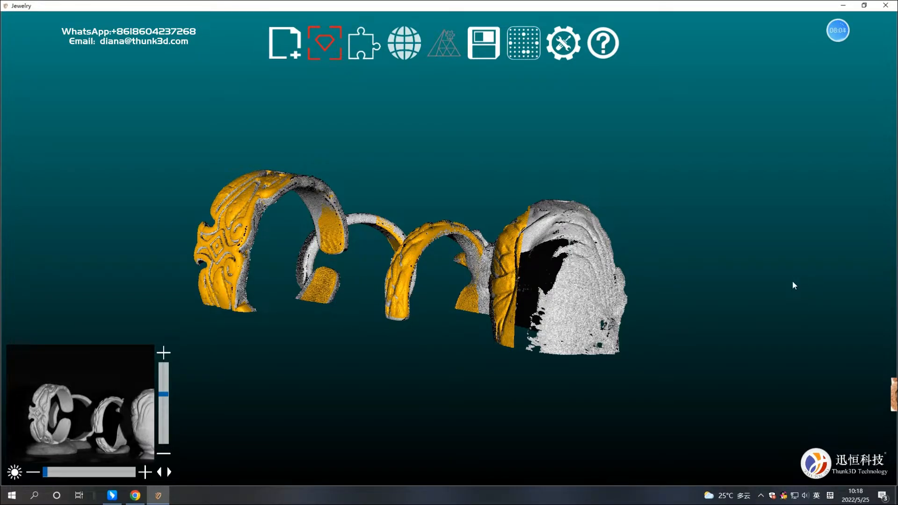
pyautogui.moveTo(792, 282); pyautogui.dragTo(206, 410)
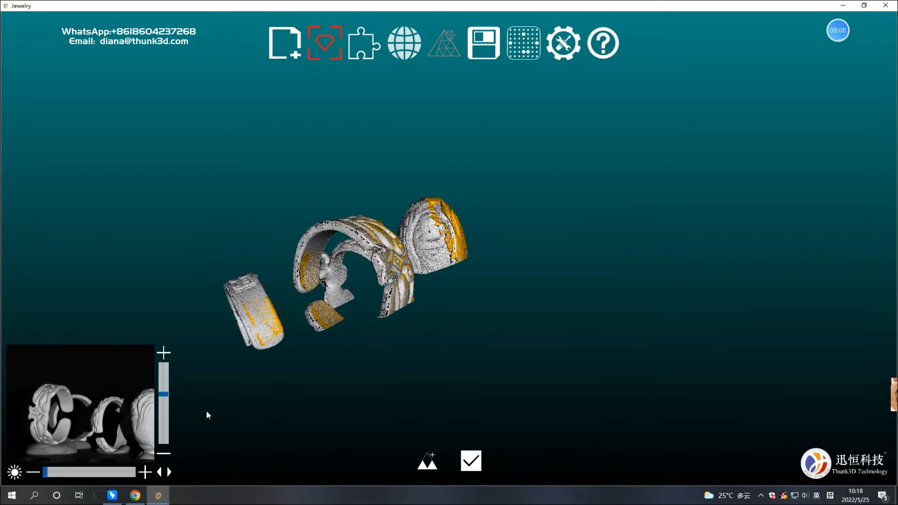
pyautogui.moveTo(314, 334); pyautogui.dragTo(562, 284)
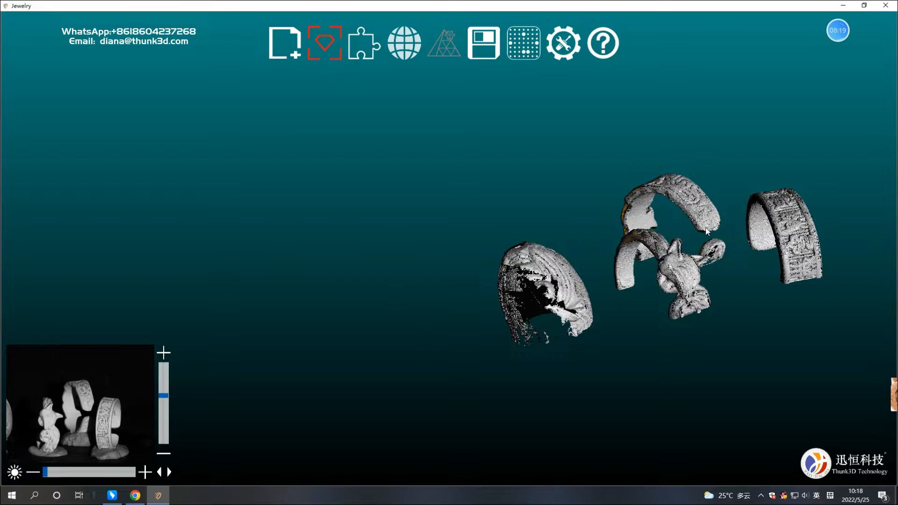
pyautogui.moveTo(706, 228); pyautogui.dragTo(545, 302)
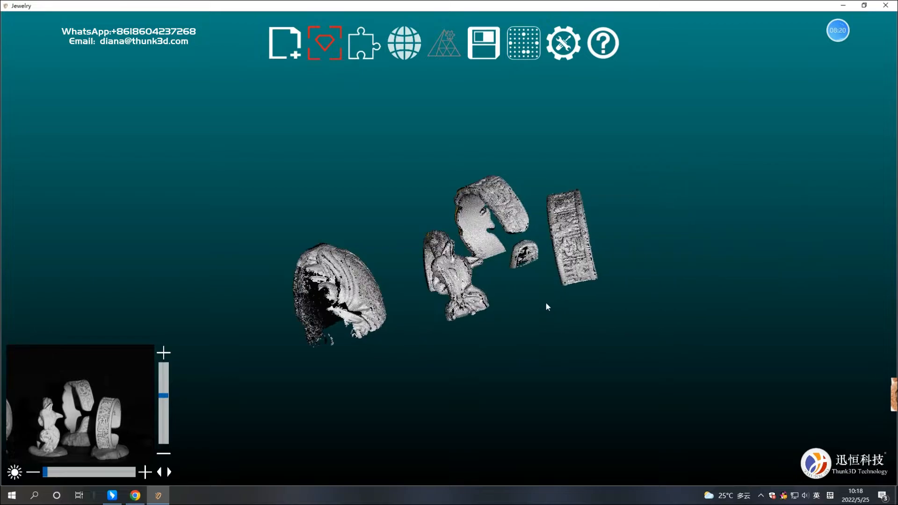
pyautogui.scroll(3, 522, 271)
pyautogui.moveTo(522, 269); pyautogui.dragTo(546, 266)
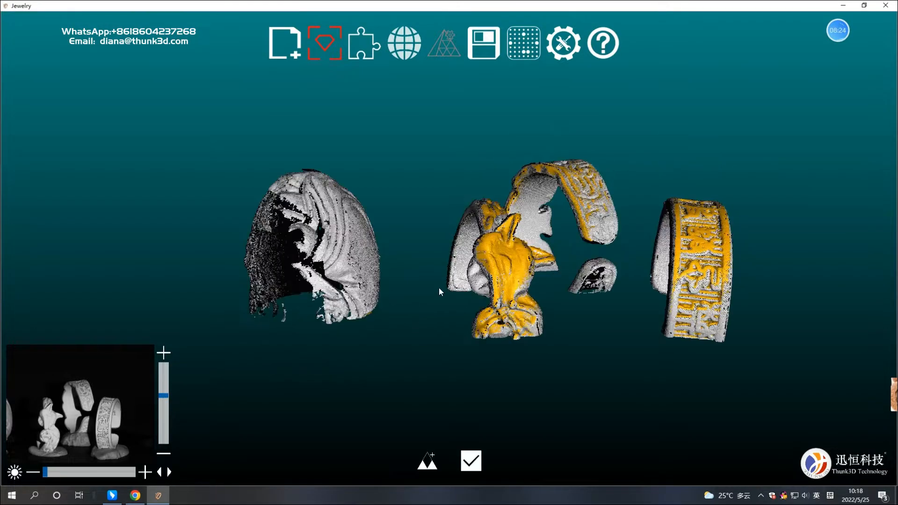
pyautogui.moveTo(441, 289); pyautogui.dragTo(626, 286)
pyautogui.scroll(-2, 625, 283)
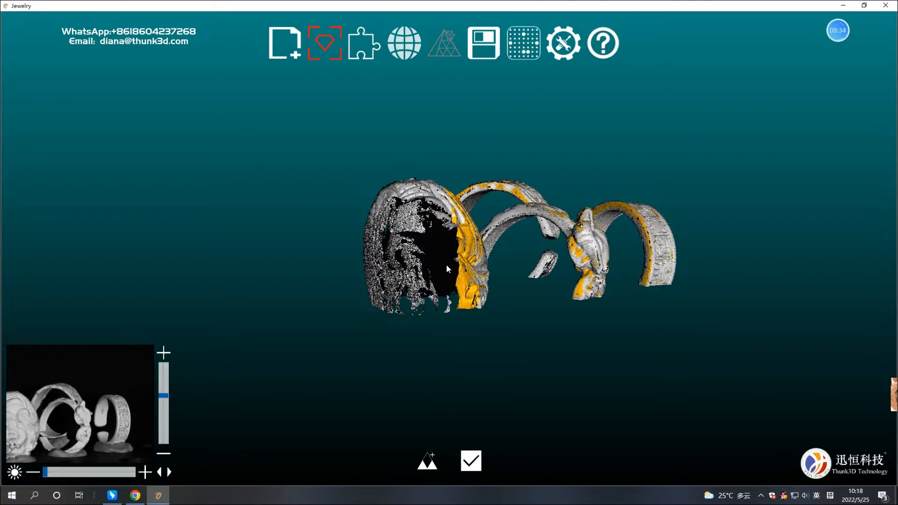
pyautogui.moveTo(446, 265); pyautogui.dragTo(469, 403)
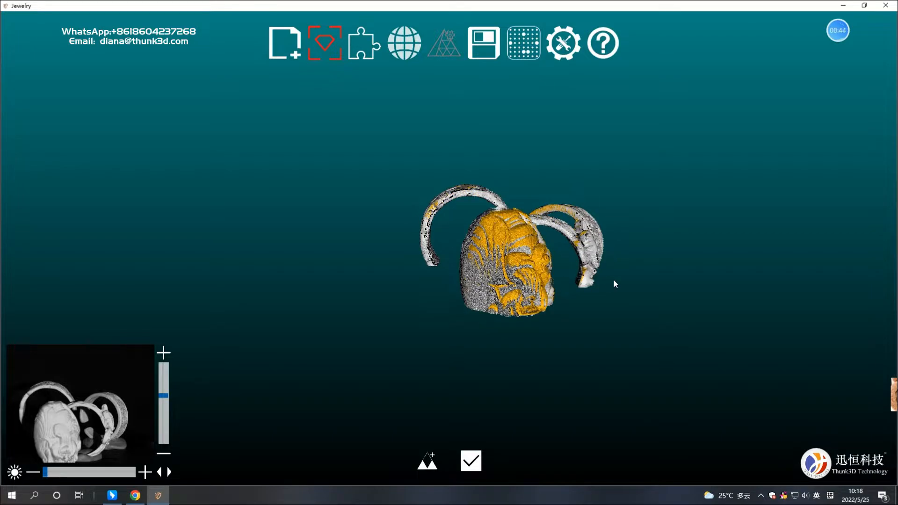
pyautogui.moveTo(613, 279); pyautogui.dragTo(466, 481)
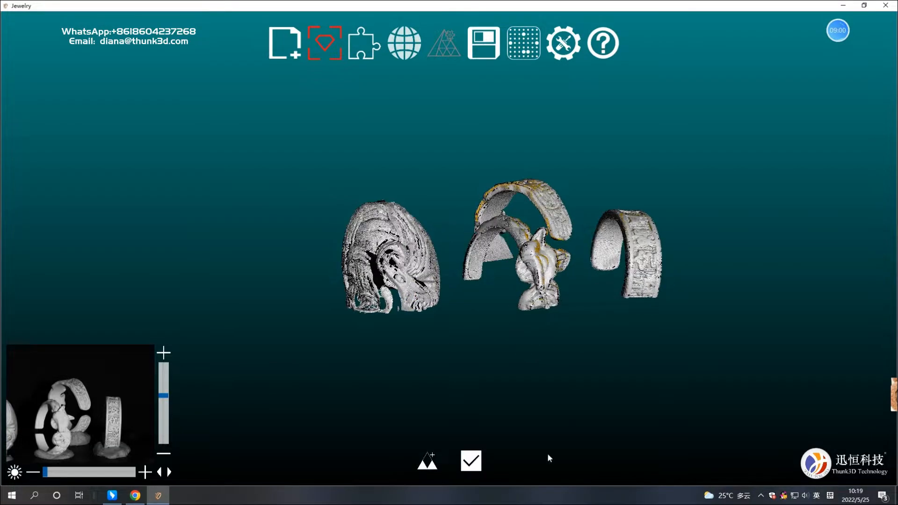
pyautogui.click(471, 460)
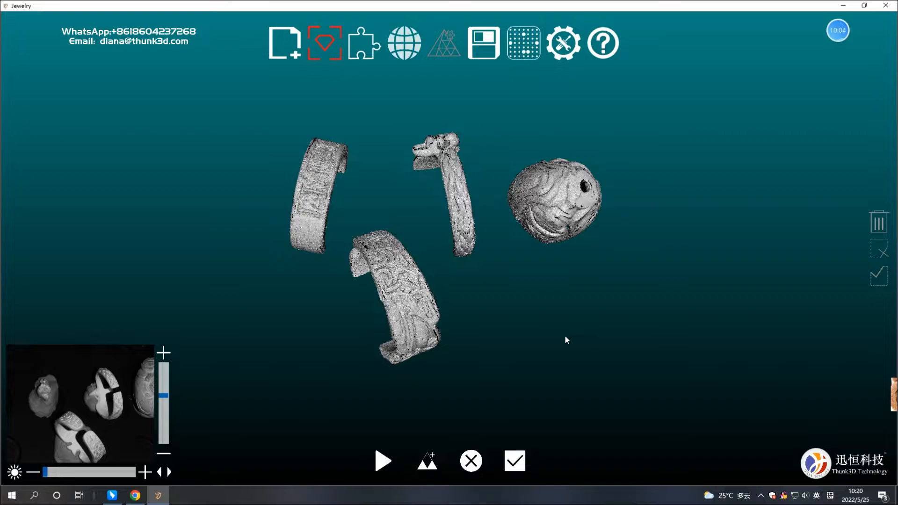
# Scan the pieces in a third placement, add supplementary scans for uncovered areas, and accept the scan group
pyautogui.click(382, 468)
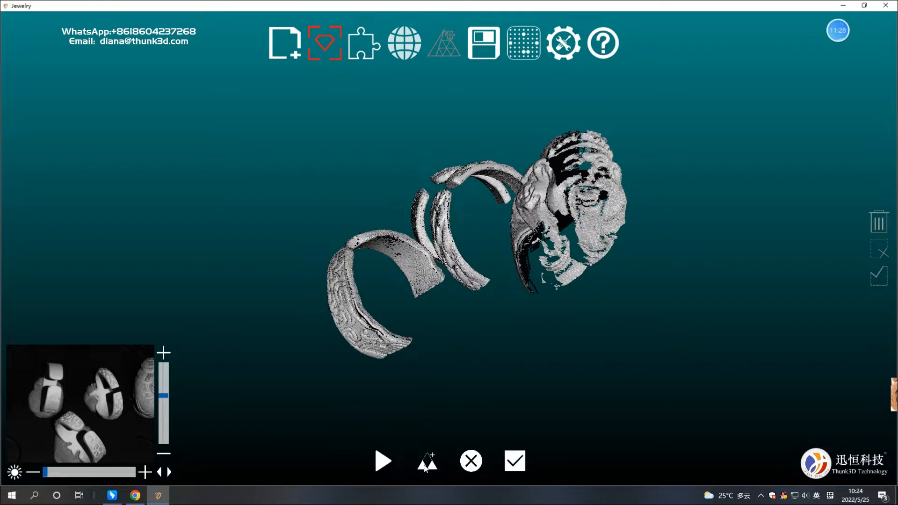
pyautogui.click(425, 466)
pyautogui.moveTo(535, 305); pyautogui.dragTo(575, 304)
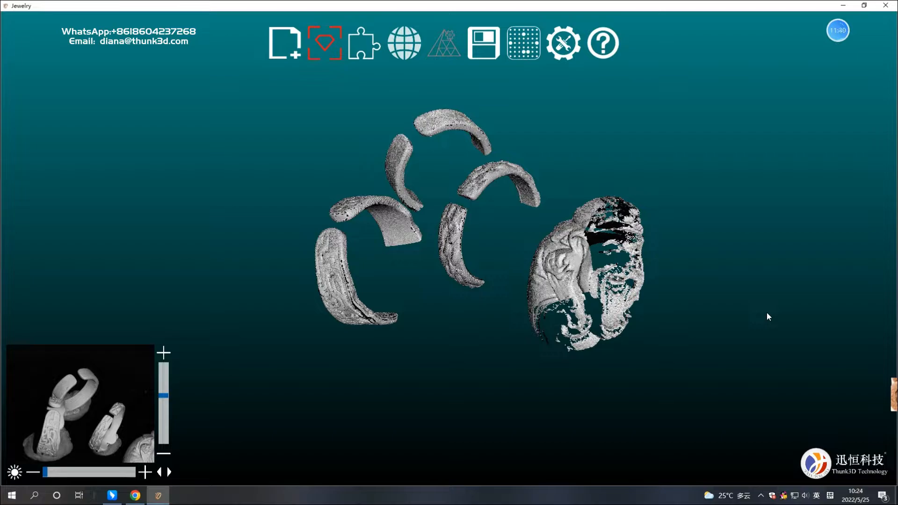
pyautogui.moveTo(514, 281); pyautogui.dragTo(524, 365)
pyautogui.scroll(-3, 567, 348)
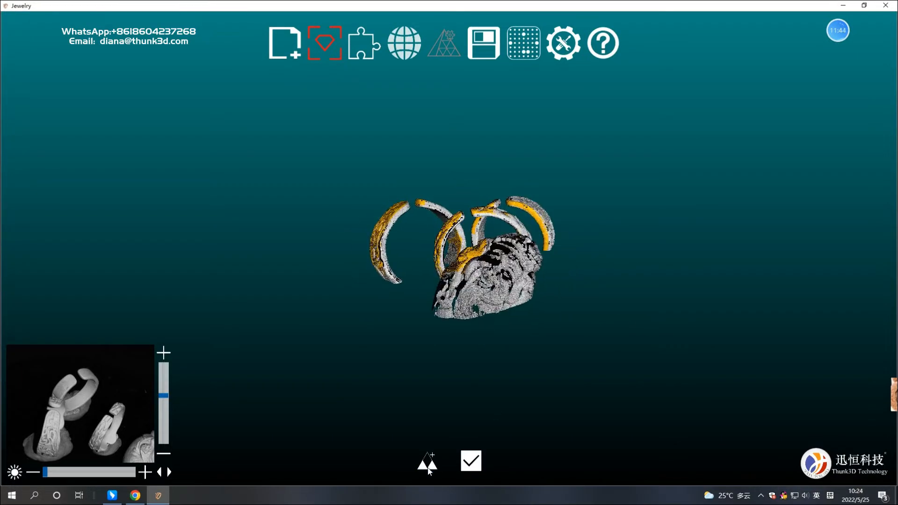
pyautogui.scroll(3, 604, 282)
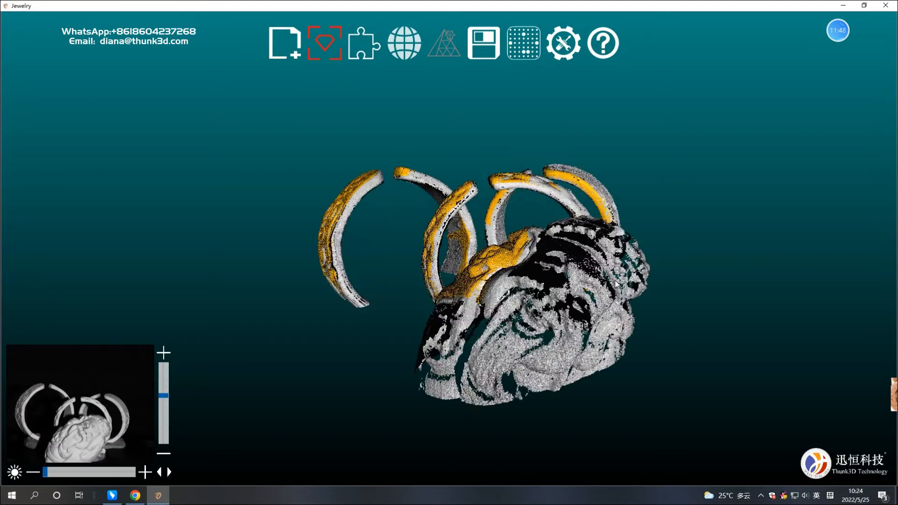
pyautogui.scroll(-2, 616, 284)
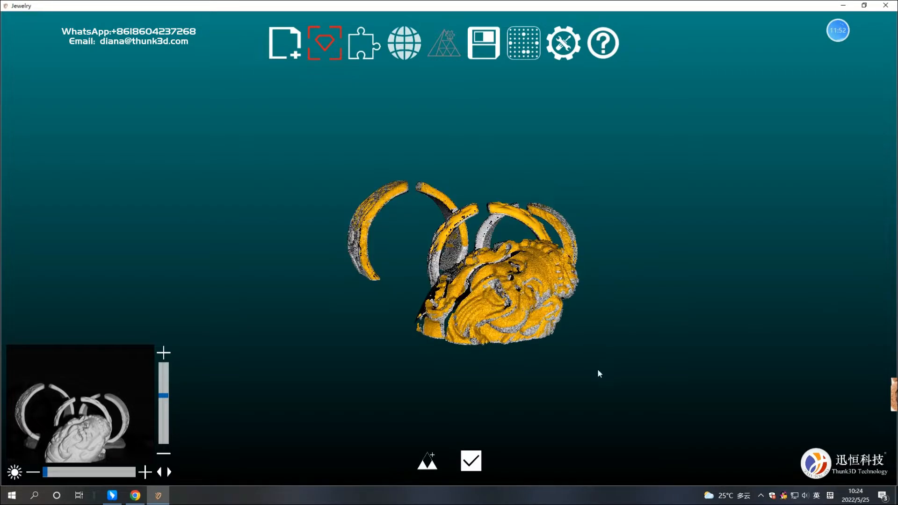
pyautogui.moveTo(597, 368); pyautogui.dragTo(652, 328)
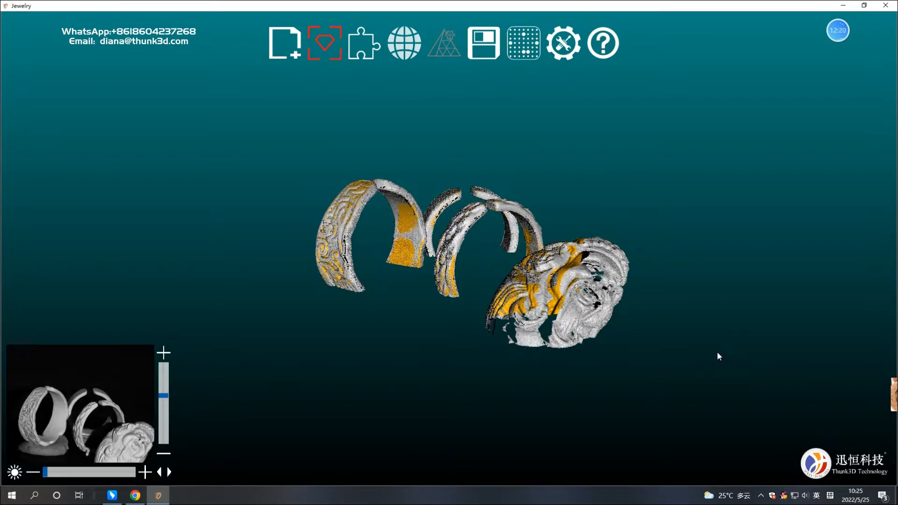
pyautogui.moveTo(717, 352); pyautogui.dragTo(494, 436)
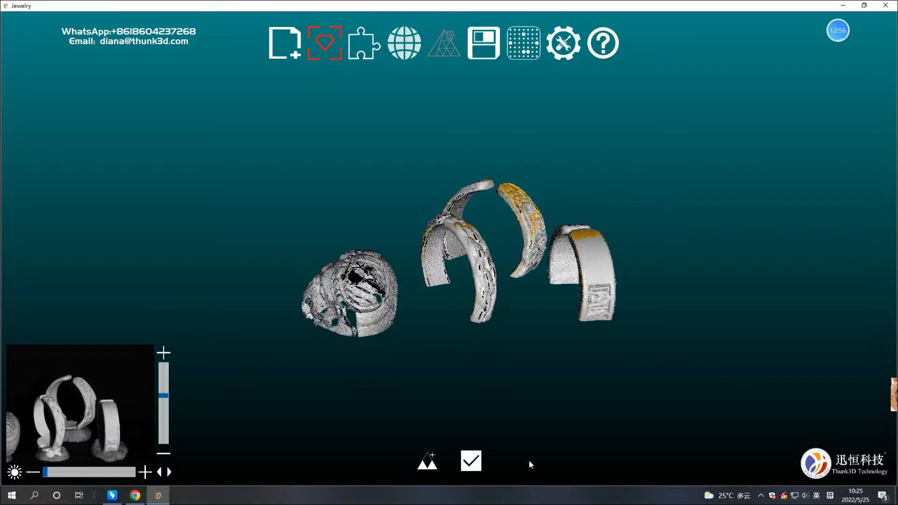
pyautogui.click(475, 461)
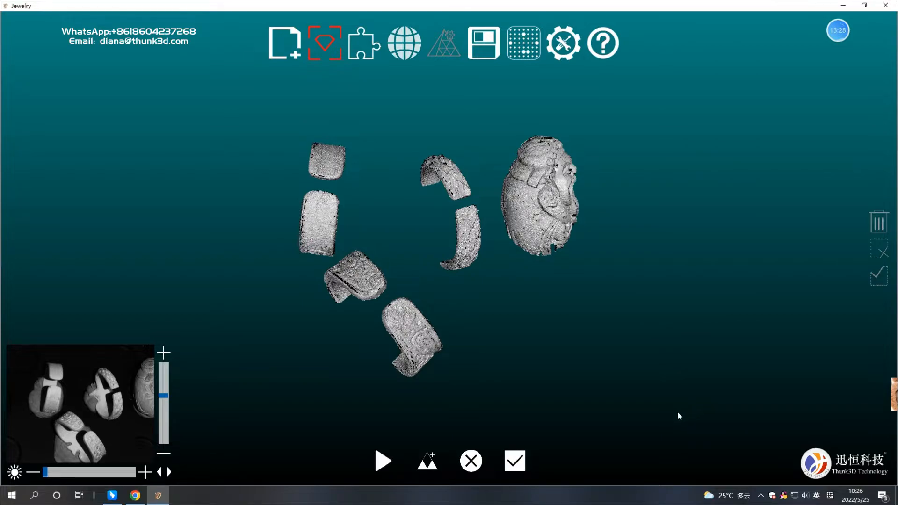
# Run the automatic alignment of the scan groups and open piece 7 for manual alignment
pyautogui.click(364, 43)
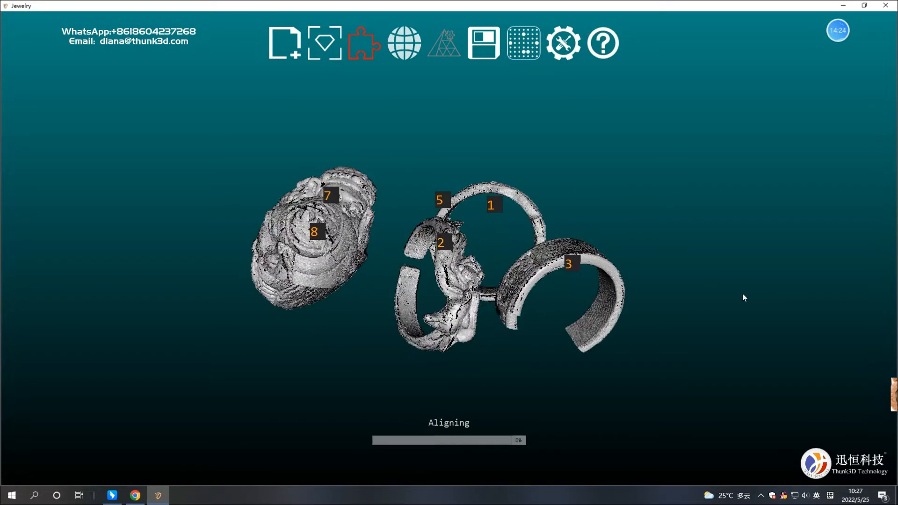
pyautogui.moveTo(496, 242); pyautogui.dragTo(516, 278)
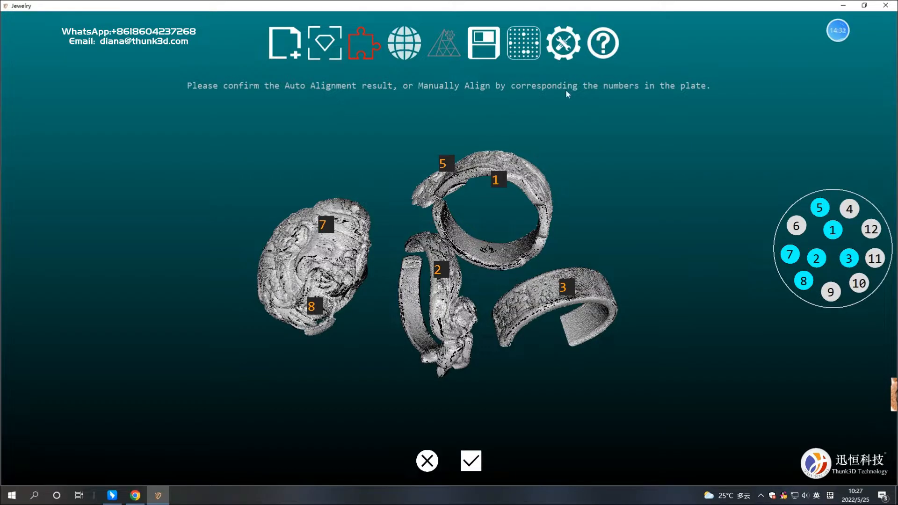
pyautogui.click(792, 256)
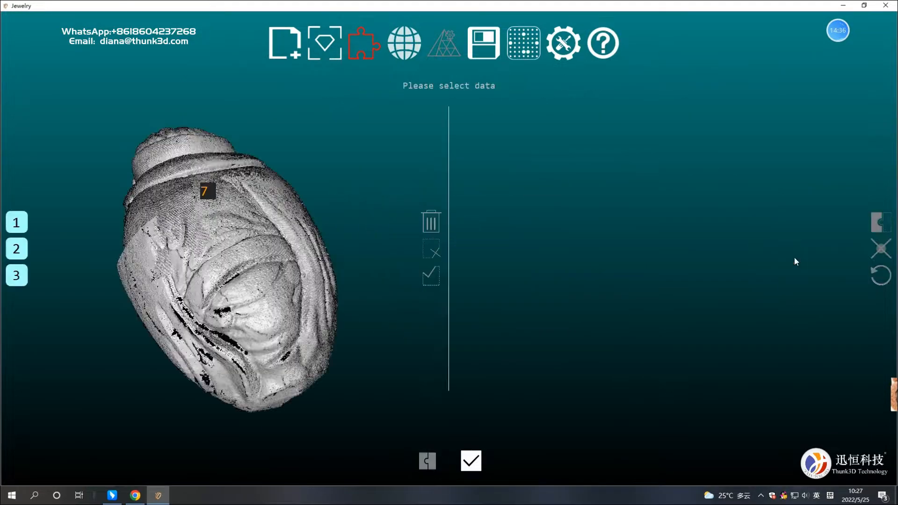
pyautogui.click(19, 254)
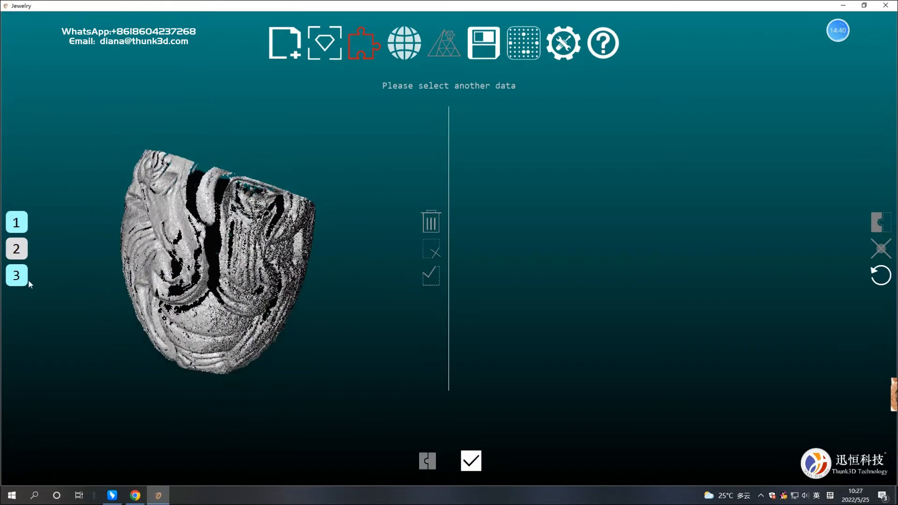
pyautogui.click(16, 222)
pyautogui.scroll(-3, 168, 266)
pyautogui.moveTo(167, 266); pyautogui.dragTo(280, 262)
pyautogui.moveTo(655, 281); pyautogui.dragTo(701, 351)
pyautogui.click(230, 267)
pyautogui.moveTo(327, 264); pyautogui.dragTo(467, 261)
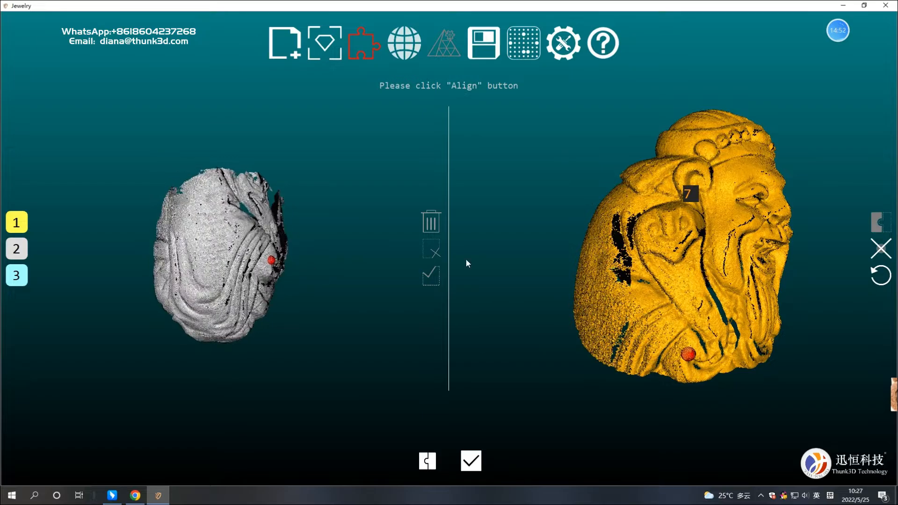
pyautogui.moveTo(529, 274); pyautogui.dragTo(451, 306)
pyautogui.moveTo(299, 300); pyautogui.dragTo(121, 291)
pyautogui.moveTo(791, 337); pyautogui.dragTo(744, 296)
pyautogui.moveTo(254, 331); pyautogui.dragTo(257, 332)
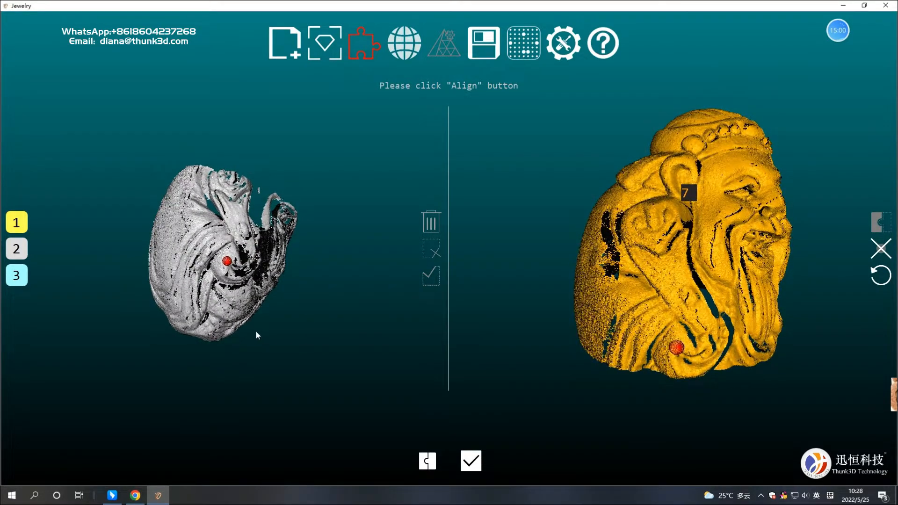
pyautogui.moveTo(200, 320); pyautogui.dragTo(269, 333)
pyautogui.moveTo(217, 279); pyautogui.dragTo(218, 276)
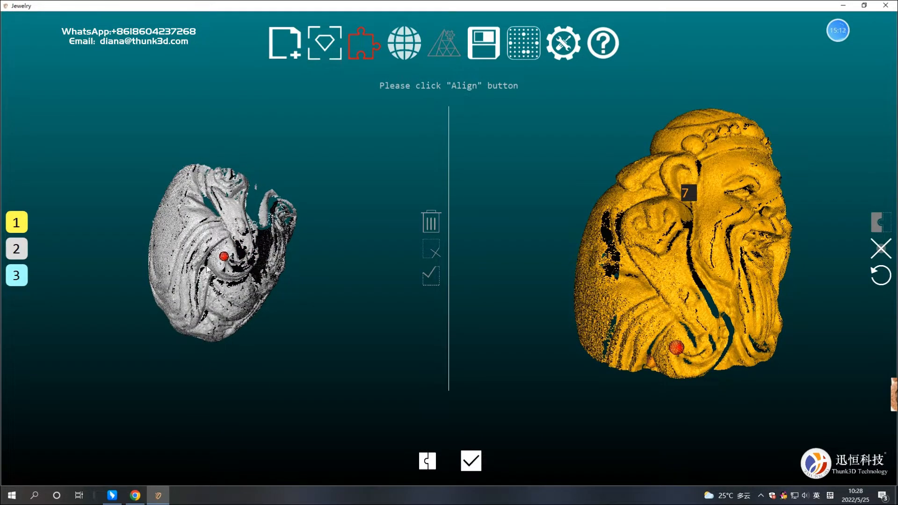
pyautogui.moveTo(330, 287); pyautogui.dragTo(253, 269)
pyautogui.click(882, 274)
# Select scans 2 and 3 of piece 7 as the pair to align and mark the first matching point on both
pyautogui.click(21, 255)
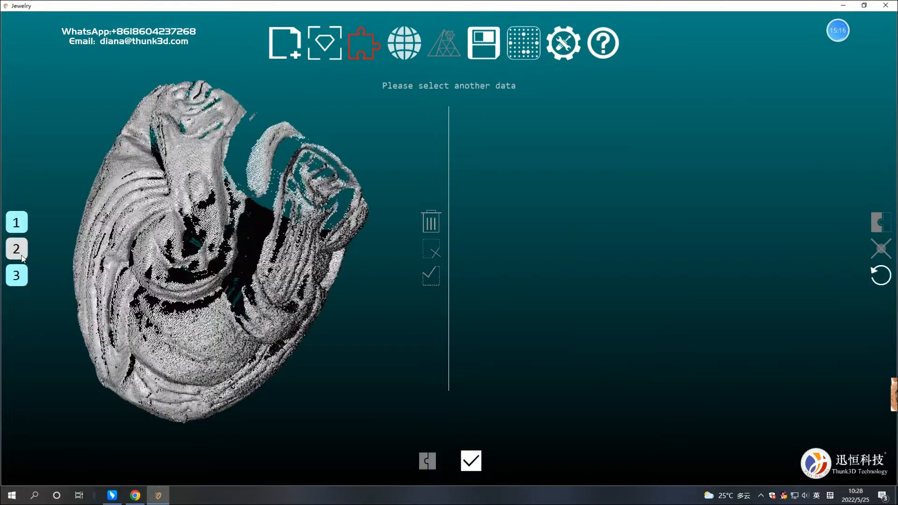
pyautogui.click(17, 275)
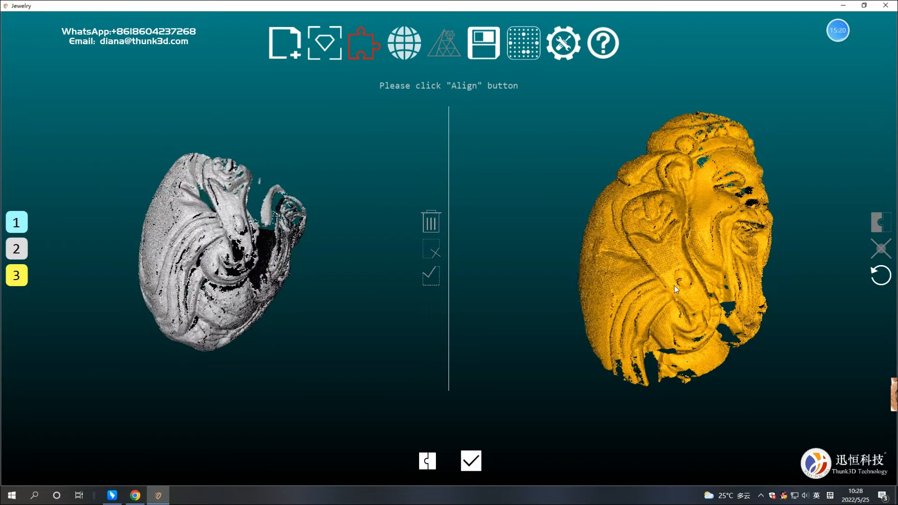
pyautogui.click(679, 284)
pyautogui.moveTo(232, 266); pyautogui.dragTo(258, 264)
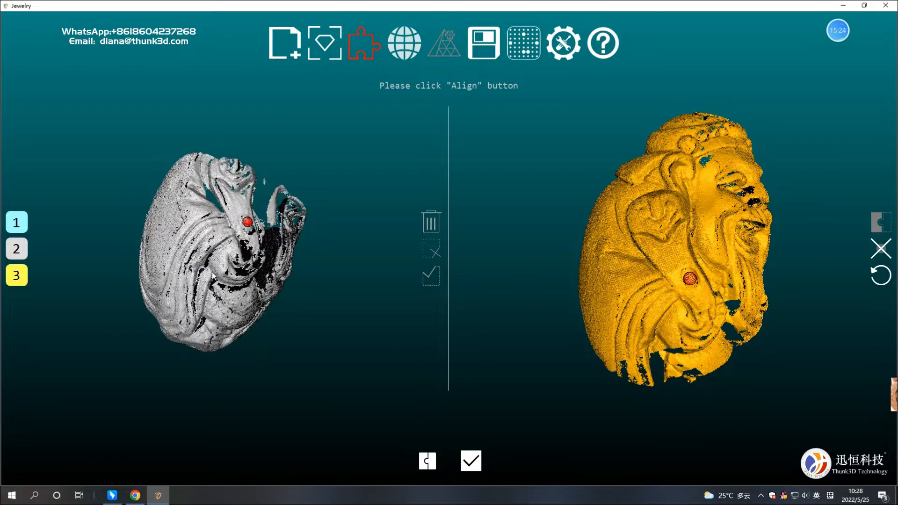
# Mark two more matching points on the carved folds of scans 2 and 3, and align the two scans
pyautogui.moveTo(647, 336); pyautogui.dragTo(672, 335)
pyautogui.moveTo(209, 271); pyautogui.dragTo(196, 295)
pyautogui.moveTo(805, 258); pyautogui.dragTo(735, 255)
pyautogui.moveTo(400, 296); pyautogui.dragTo(437, 283)
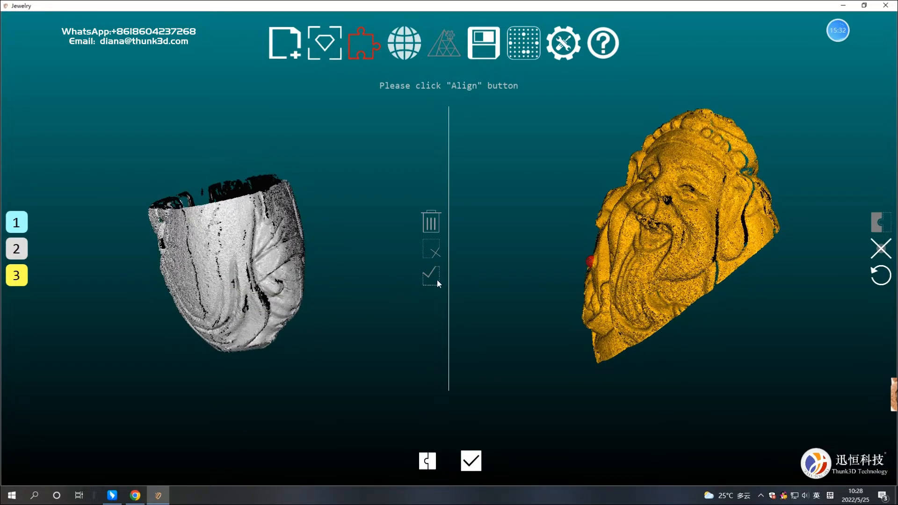
pyautogui.moveTo(608, 280); pyautogui.dragTo(692, 276)
pyautogui.moveTo(374, 244); pyautogui.dragTo(367, 220)
pyautogui.moveTo(590, 287); pyautogui.dragTo(700, 294)
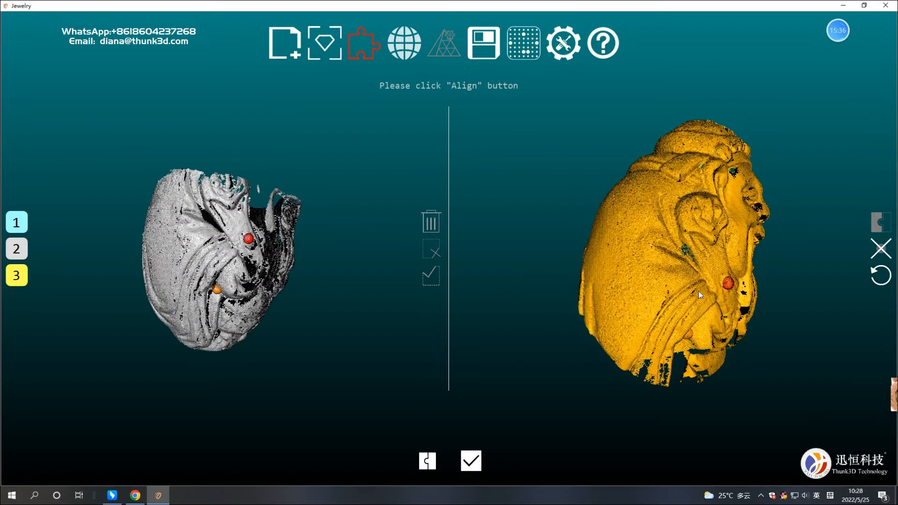
pyautogui.click(714, 248)
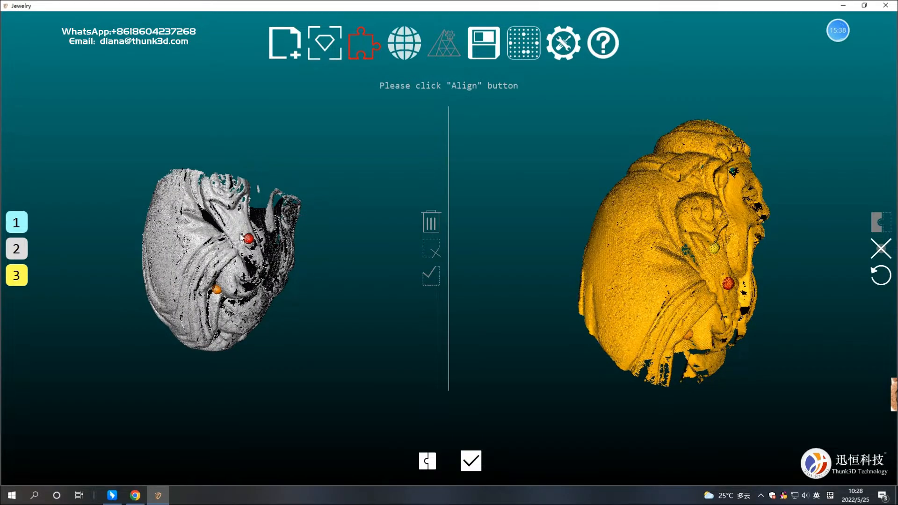
pyautogui.click(431, 459)
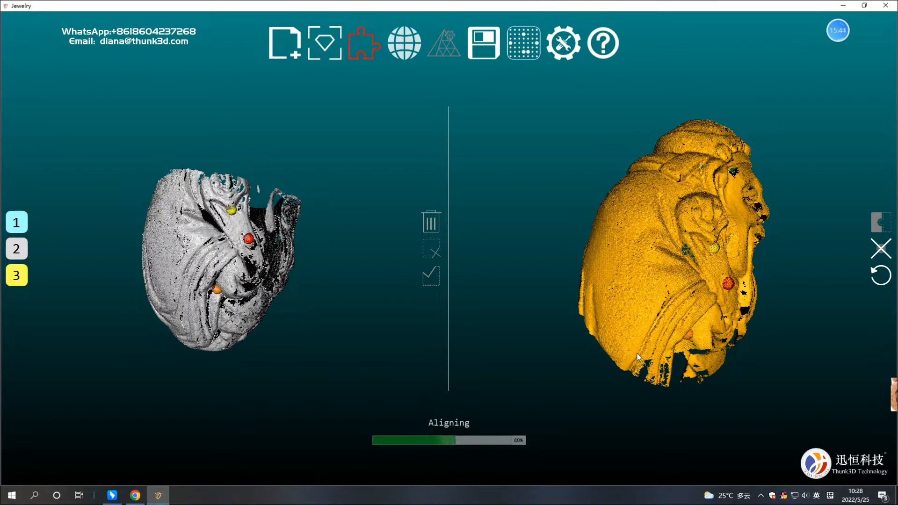
# Align scan 1 of piece 7 with the combined scans 2 and 3, and accept the piece's alignment
pyautogui.moveTo(117, 264); pyautogui.dragTo(229, 265)
pyautogui.click(22, 229)
pyautogui.moveTo(679, 286); pyautogui.dragTo(529, 227)
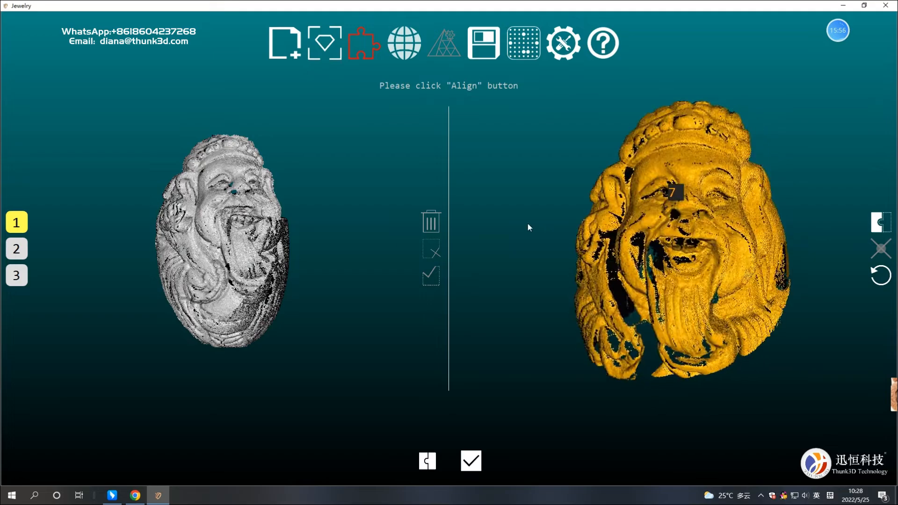
pyautogui.moveTo(363, 243); pyautogui.dragTo(291, 249)
pyautogui.click(430, 466)
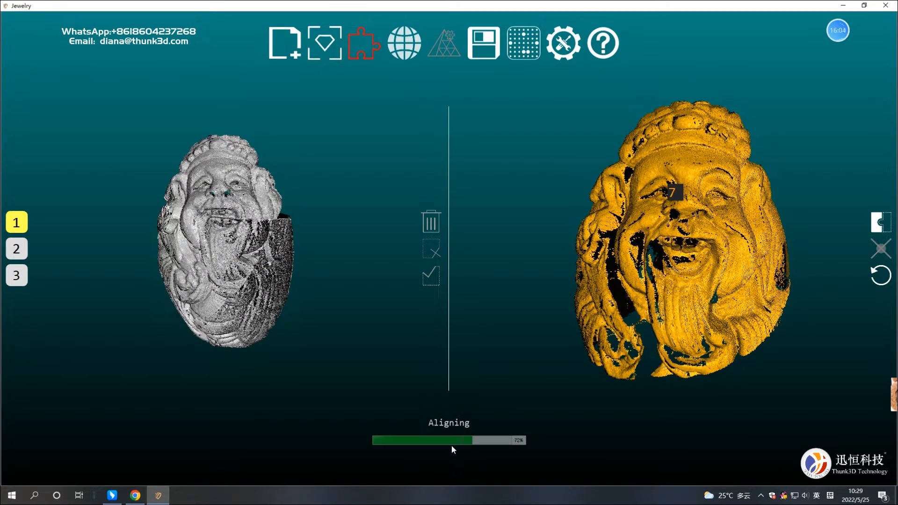
pyautogui.moveTo(346, 285); pyautogui.dragTo(327, 336)
pyautogui.click(471, 460)
# Open piece 3 for manual alignment and select its scans 2 and 3 as the pair to align
pyautogui.moveTo(474, 318); pyautogui.dragTo(453, 344)
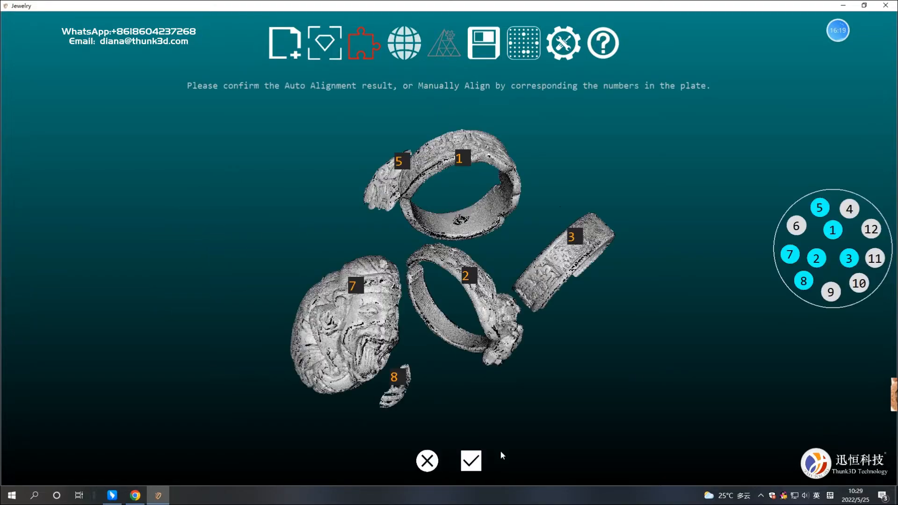
pyautogui.moveTo(502, 455); pyautogui.dragTo(252, 190)
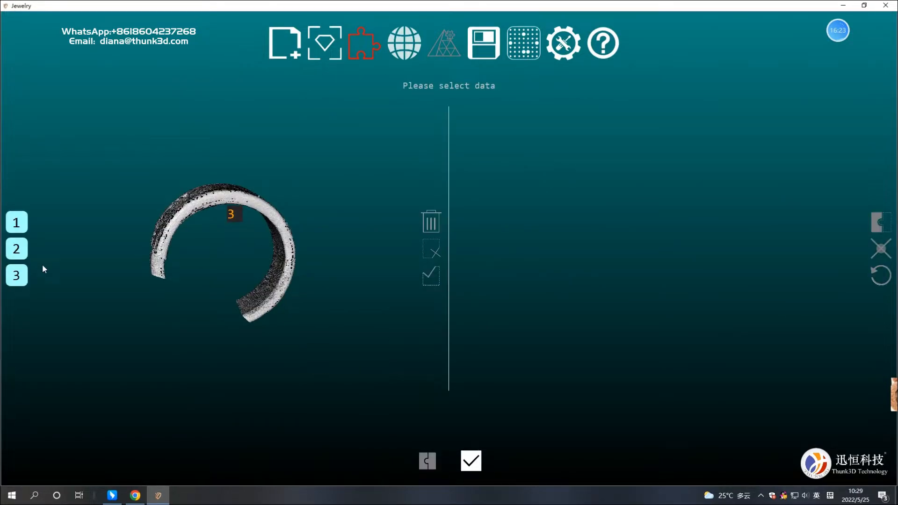
pyautogui.click(16, 248)
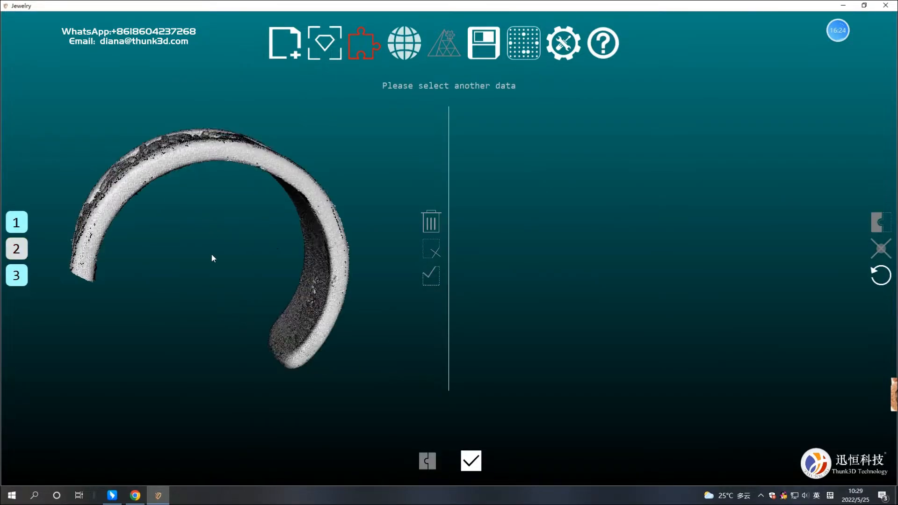
pyautogui.moveTo(212, 253); pyautogui.dragTo(309, 290)
pyautogui.click(18, 276)
# Mark three matching points around the same engraved character on scans 2 and 3 of piece 3, and align them
pyautogui.moveTo(514, 234); pyautogui.dragTo(564, 344)
pyautogui.moveTo(237, 363)
pyautogui.mouseDown()
pyautogui.moveTo(279, 377)
pyautogui.moveTo(236, 187)
pyautogui.moveTo(242, 278)
pyautogui.moveTo(183, 215)
pyautogui.moveTo(133, 238)
pyautogui.mouseUp()
pyautogui.moveTo(603, 287)
pyautogui.mouseDown()
pyautogui.moveTo(619, 294)
pyautogui.moveTo(630, 276)
pyautogui.mouseUp()
pyautogui.click(629, 275)
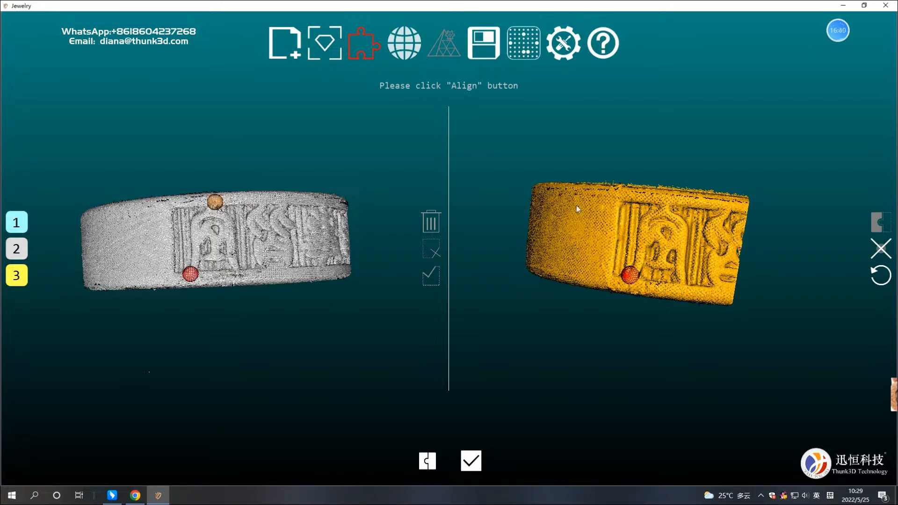
pyautogui.click(665, 205)
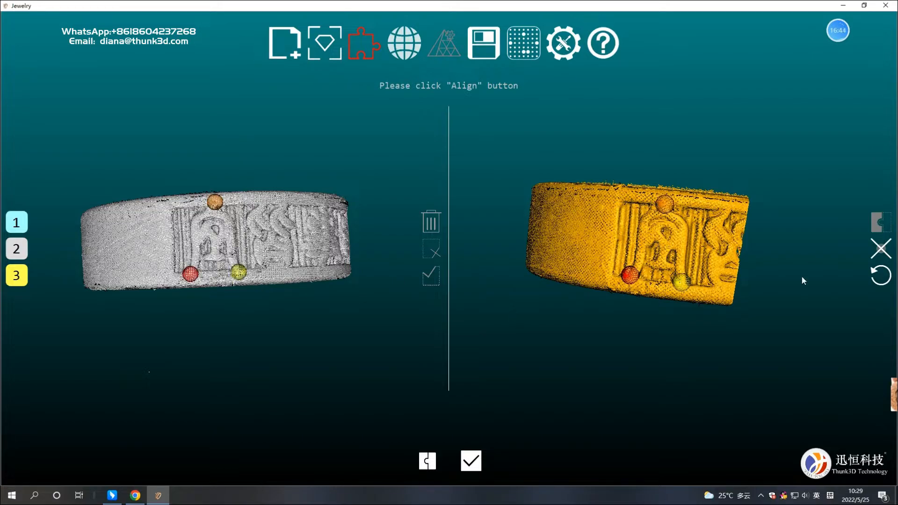
pyautogui.click(428, 463)
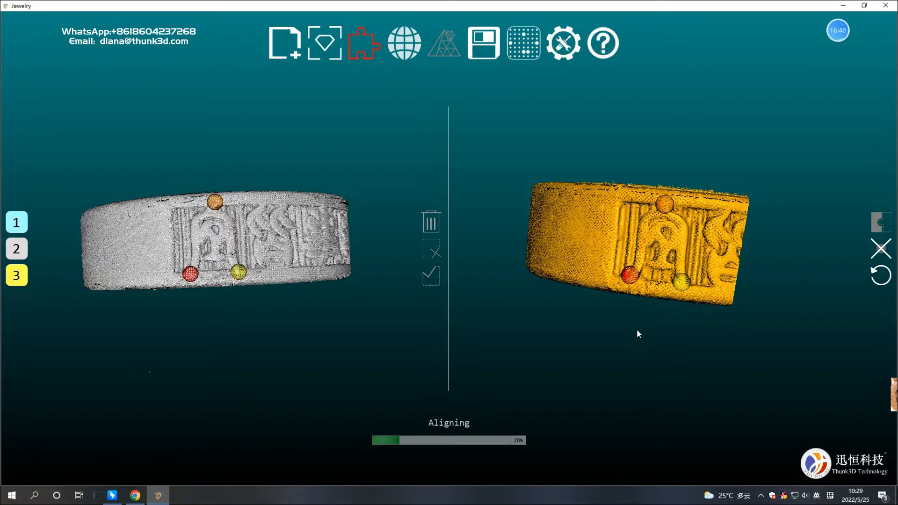
# Select scan 1 of piece 3 and mark three matching points on the engraving near the ring's end in both views
pyautogui.click(20, 223)
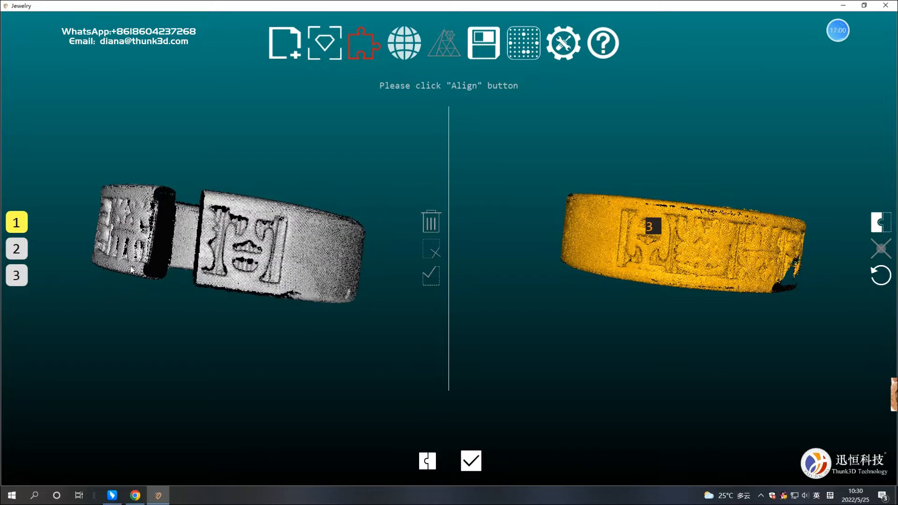
pyautogui.moveTo(729, 291); pyautogui.dragTo(677, 287)
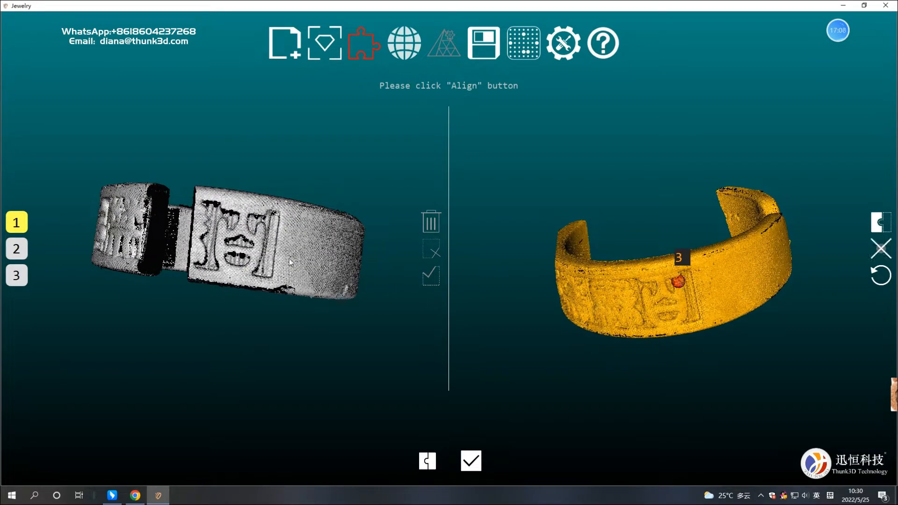
pyautogui.moveTo(647, 299); pyautogui.dragTo(648, 268)
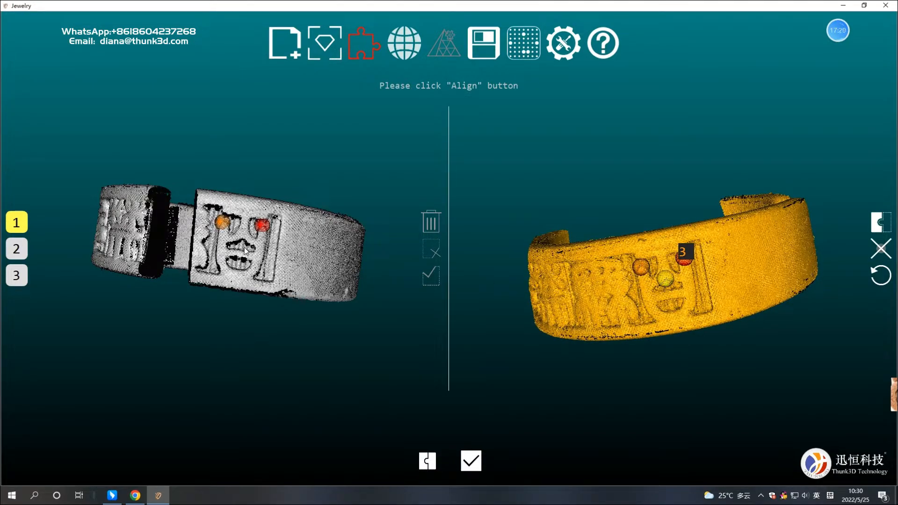
pyautogui.moveTo(661, 279); pyautogui.dragTo(727, 275)
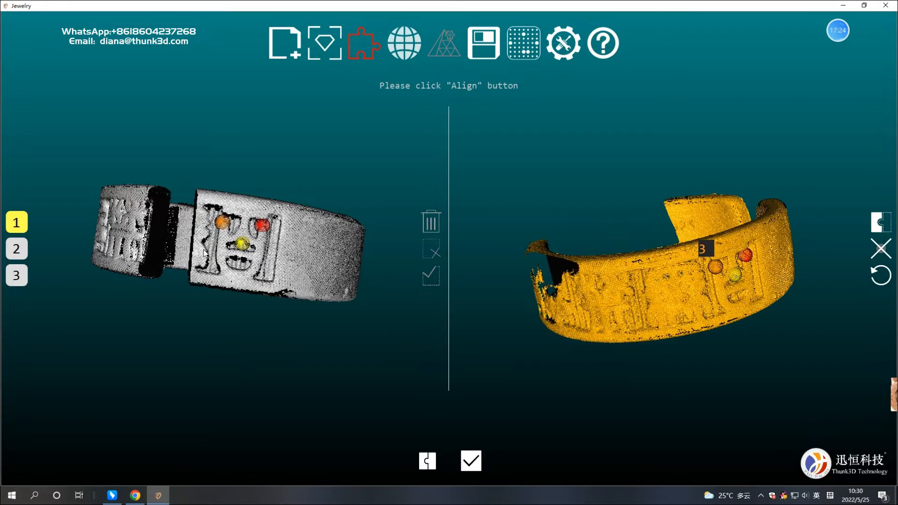
# Add a fourth matching point on the opposite part of the ring's engraved band and align scan 1 with the combined scans
pyautogui.moveTo(252, 262); pyautogui.dragTo(405, 273)
pyautogui.moveTo(622, 252); pyautogui.dragTo(631, 230)
pyautogui.moveTo(680, 299); pyautogui.dragTo(663, 293)
pyautogui.moveTo(318, 284); pyautogui.dragTo(288, 286)
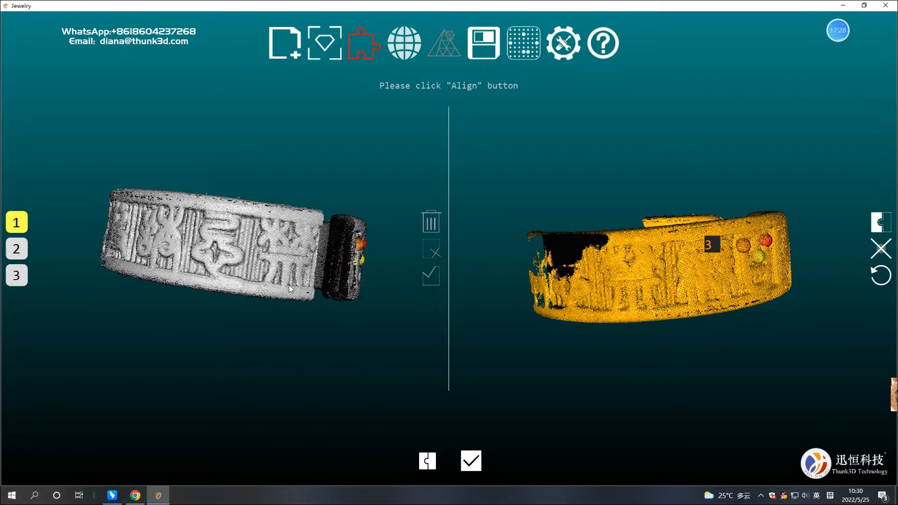
pyautogui.click(283, 284)
pyautogui.click(427, 461)
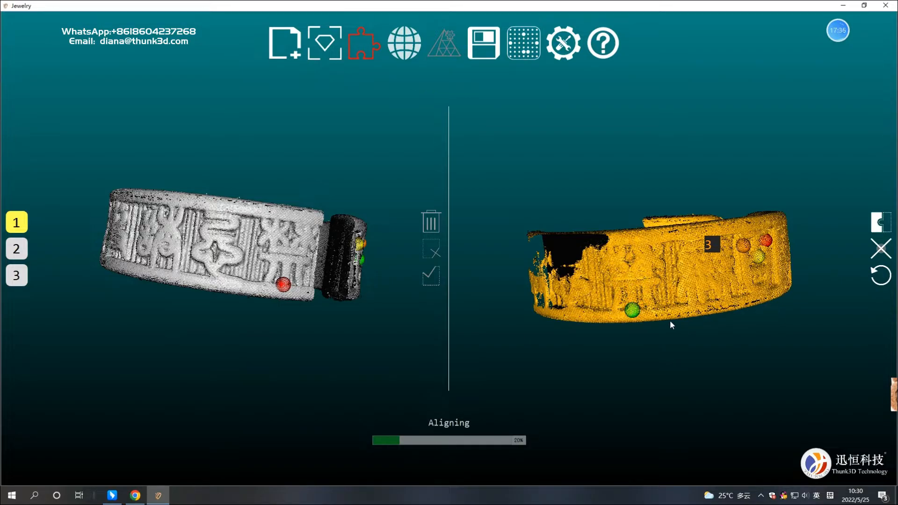
# Accept piece 3's alignment and open piece 2 with its scans 1 and 2 selected as the pair to align
pyautogui.moveTo(327, 374); pyautogui.dragTo(310, 263)
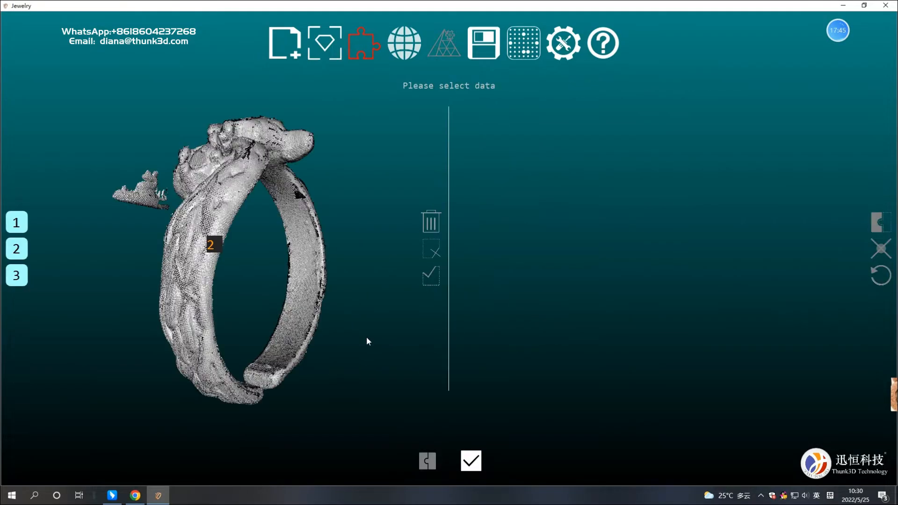
pyautogui.moveTo(366, 338); pyautogui.dragTo(318, 301)
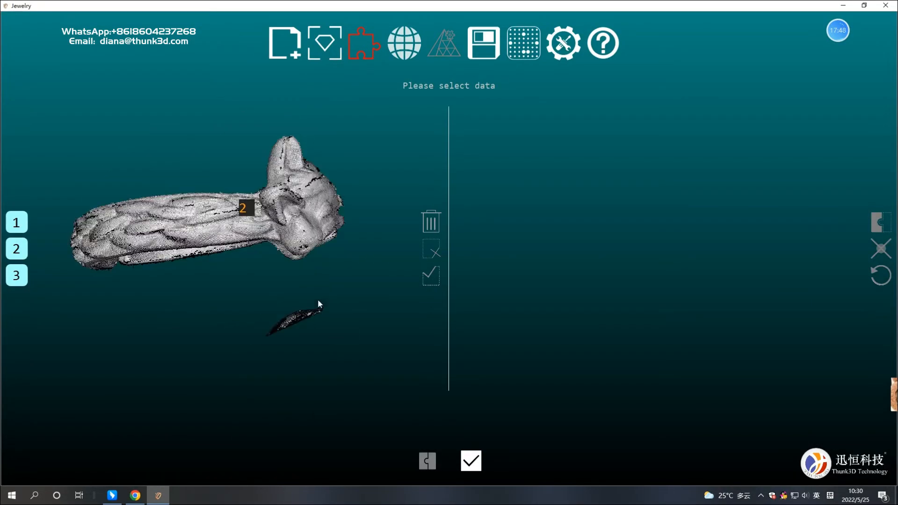
pyautogui.click(18, 249)
pyautogui.moveTo(377, 291); pyautogui.dragTo(377, 290)
pyautogui.click(430, 222)
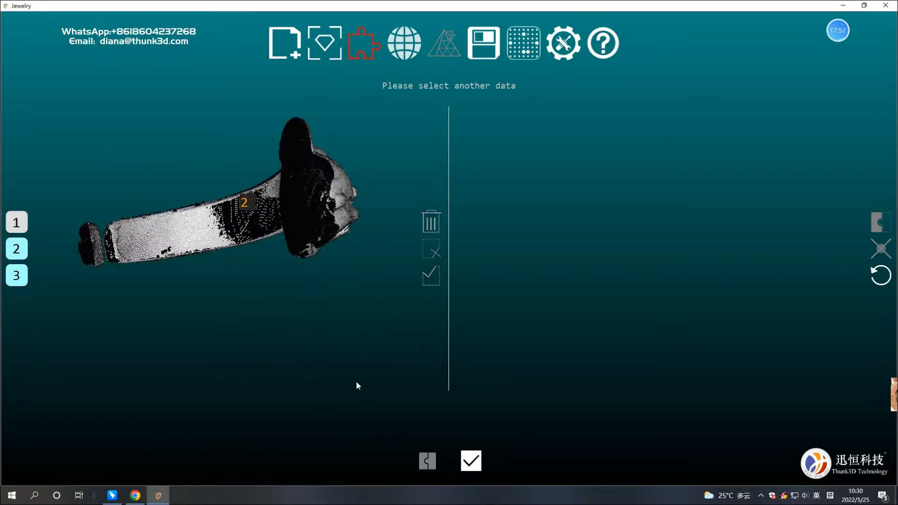
pyautogui.moveTo(327, 332); pyautogui.dragTo(162, 312)
pyautogui.click(20, 252)
pyautogui.moveTo(634, 344)
pyautogui.mouseDown()
pyautogui.moveTo(619, 354)
pyautogui.moveTo(551, 312)
pyautogui.mouseUp()
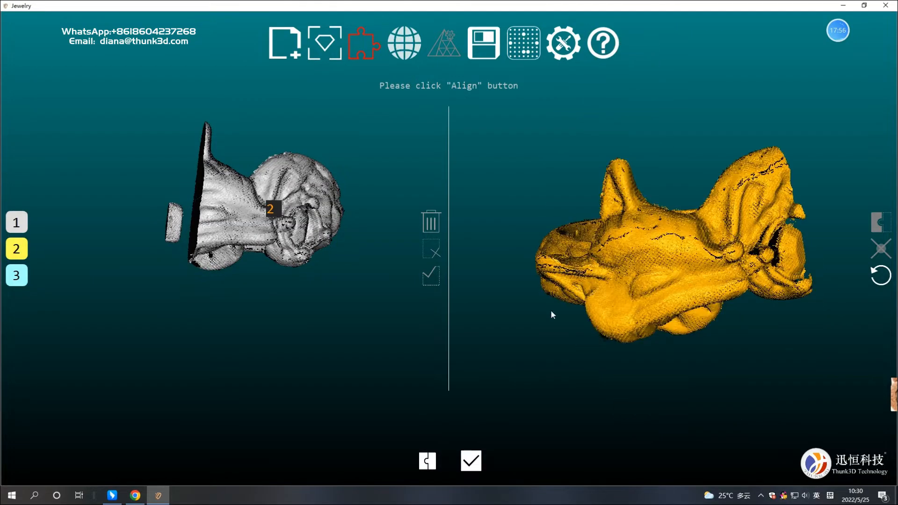
# Turn scans 1 and 2 of piece 2 to matching views and mark three matching points on the ring's sculpted ornament
pyautogui.moveTo(351, 236); pyautogui.dragTo(306, 238)
pyautogui.moveTo(752, 274); pyautogui.dragTo(728, 291)
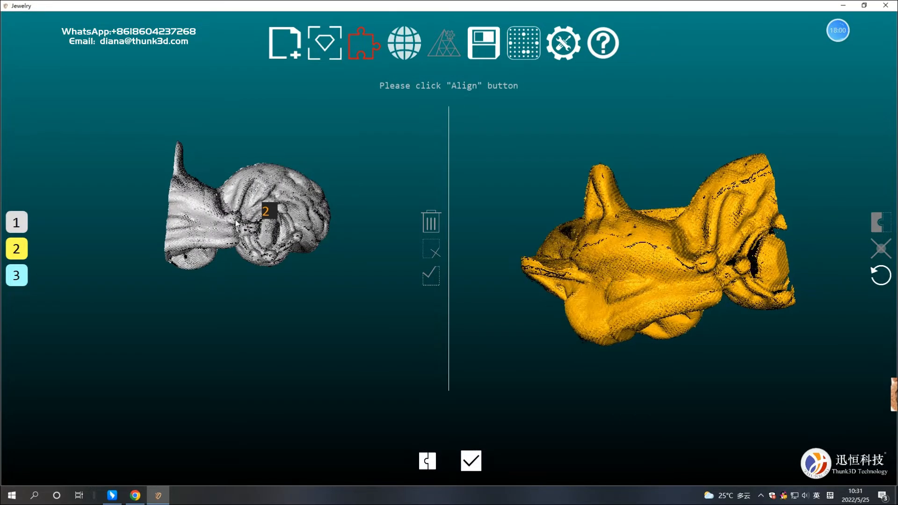
pyautogui.moveTo(316, 247); pyautogui.dragTo(317, 178)
pyautogui.moveTo(354, 266); pyautogui.dragTo(384, 273)
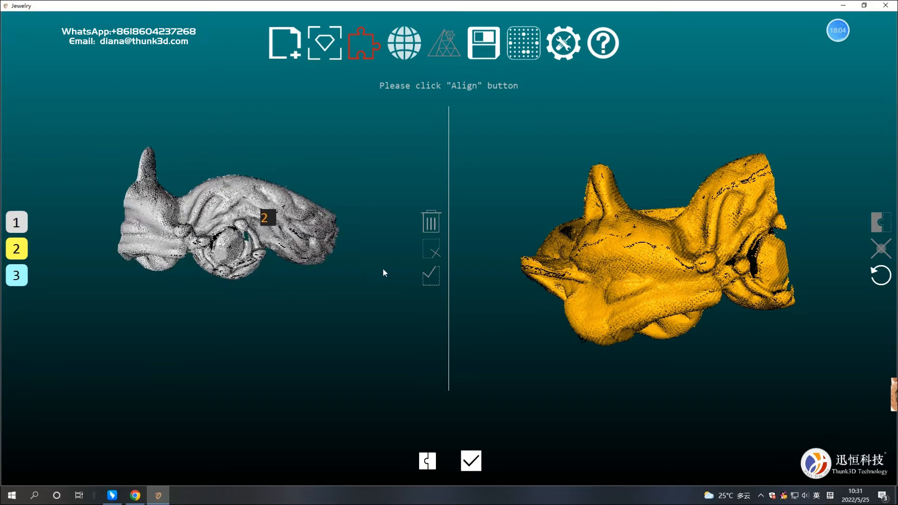
pyautogui.click(714, 263)
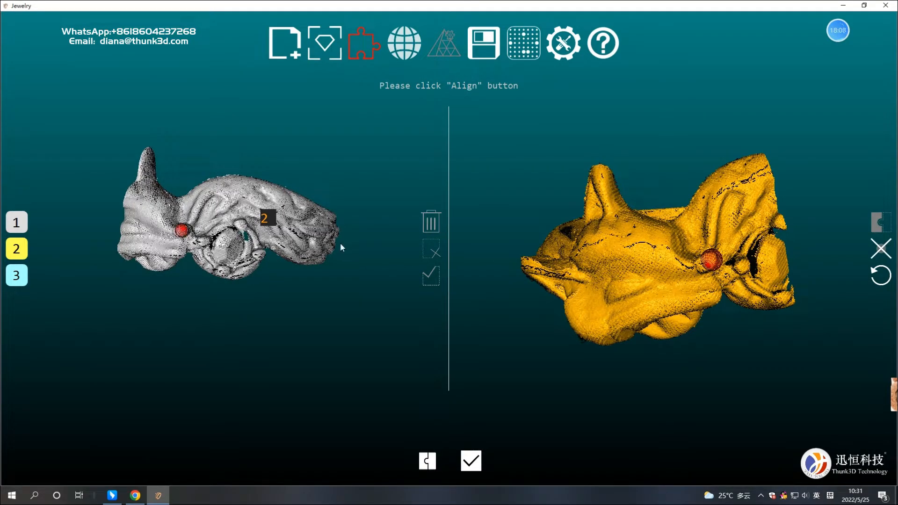
pyautogui.moveTo(342, 248); pyautogui.dragTo(318, 271)
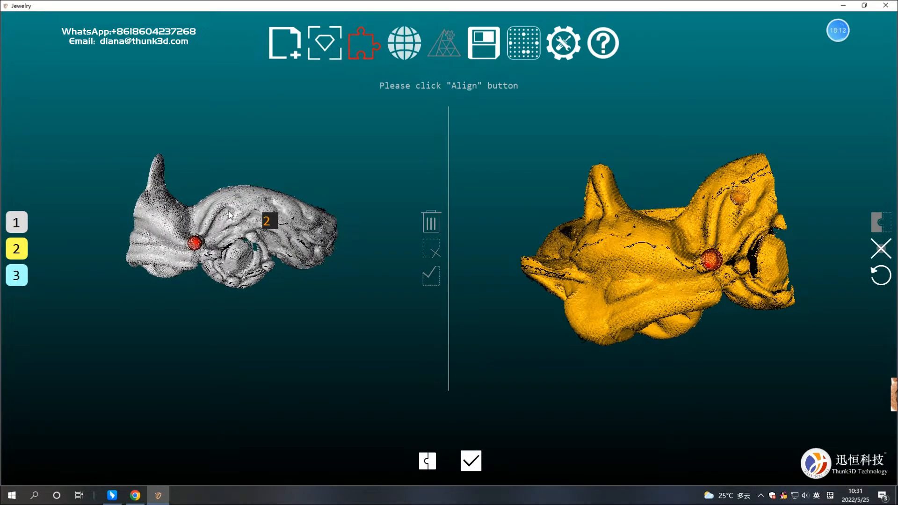
pyautogui.moveTo(713, 262); pyautogui.dragTo(719, 264)
pyautogui.moveTo(225, 220); pyautogui.dragTo(232, 221)
pyautogui.click(165, 239)
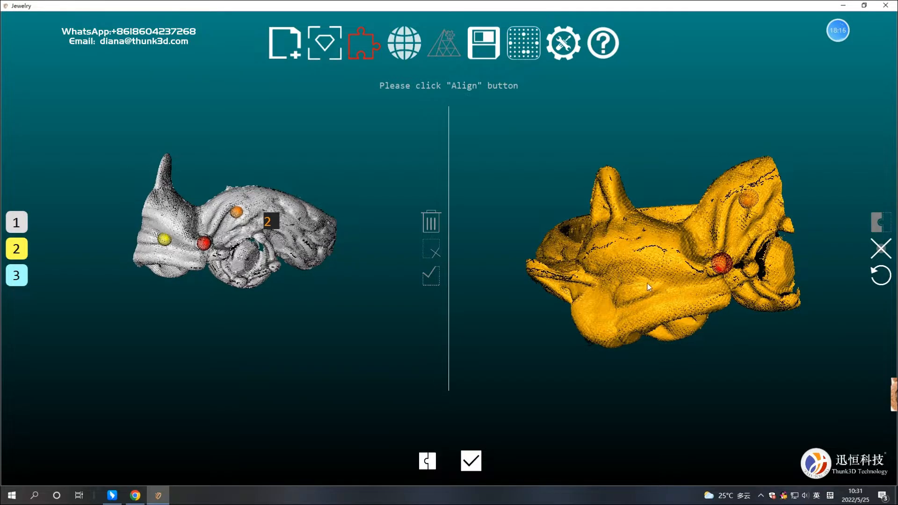
pyautogui.moveTo(703, 284); pyautogui.dragTo(694, 264)
pyautogui.moveTo(405, 255); pyautogui.dragTo(369, 270)
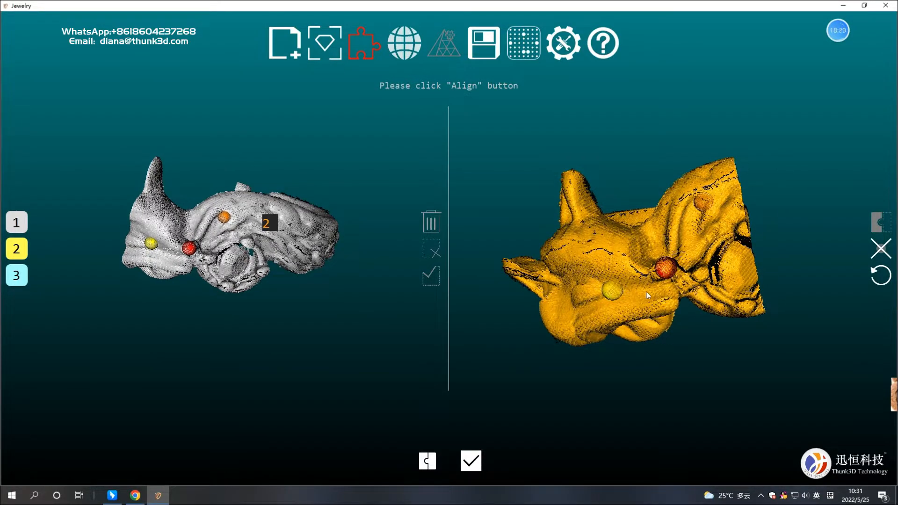
# Align scans 1 and 2 of piece 2 and select scan 3 as the data to align with them
pyautogui.click(427, 461)
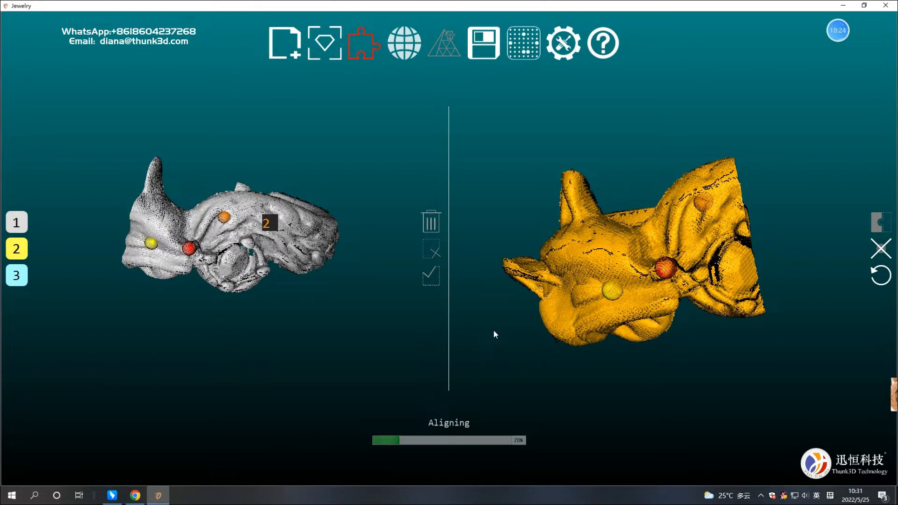
pyautogui.moveTo(211, 315); pyautogui.dragTo(90, 304)
pyautogui.click(18, 278)
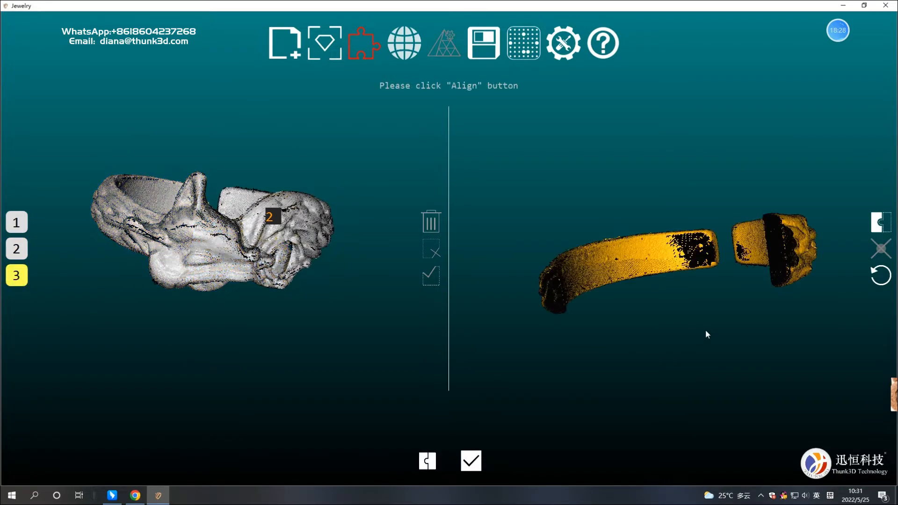
# Turn piece 2's combined scans and scan 3 to matching views and mark three matching points along the ring's textured band
pyautogui.moveTo(705, 332); pyautogui.dragTo(614, 308)
pyautogui.moveTo(385, 303); pyautogui.dragTo(280, 290)
pyautogui.moveTo(713, 285); pyautogui.dragTo(608, 287)
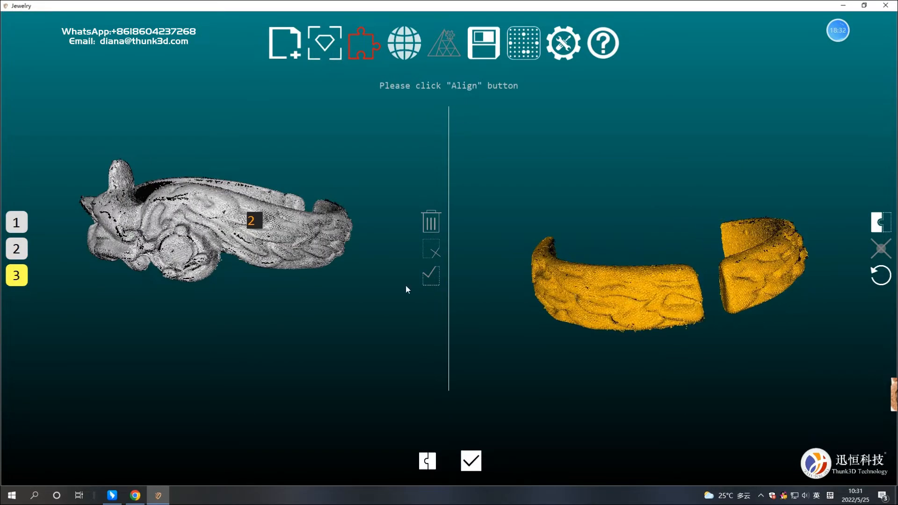
pyautogui.moveTo(405, 288); pyautogui.dragTo(213, 281)
pyautogui.moveTo(624, 287); pyautogui.dragTo(801, 282)
pyautogui.moveTo(703, 331); pyautogui.dragTo(675, 293)
pyautogui.moveTo(368, 311); pyautogui.dragTo(359, 294)
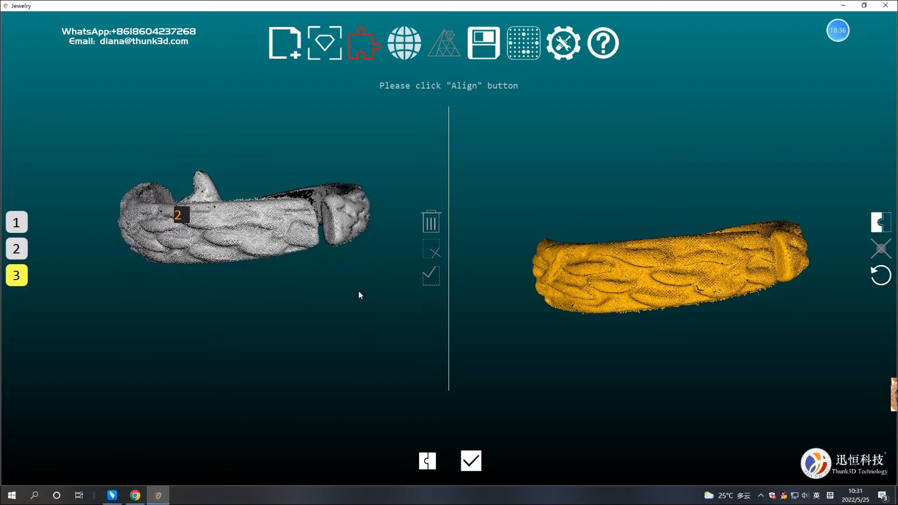
pyautogui.moveTo(798, 280); pyautogui.dragTo(739, 295)
pyautogui.moveTo(398, 314); pyautogui.dragTo(397, 322)
pyautogui.click(302, 241)
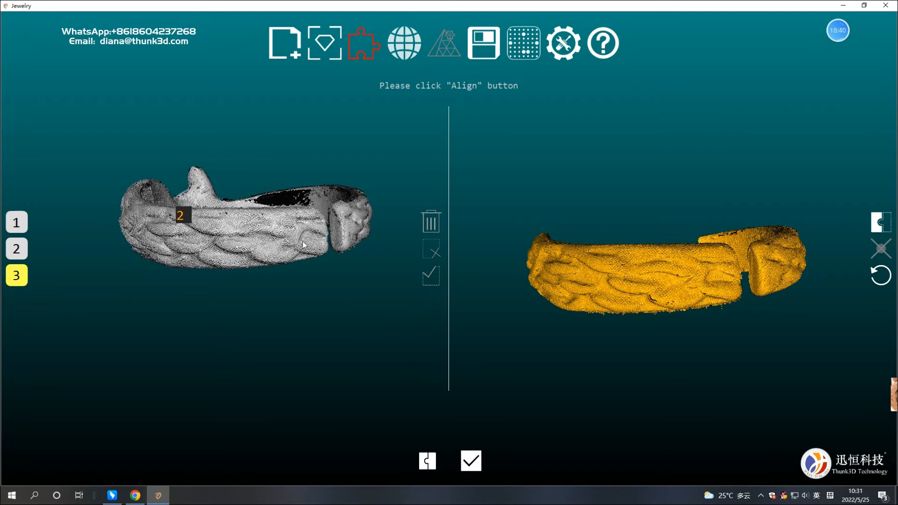
pyautogui.click(215, 242)
pyautogui.moveTo(221, 245); pyautogui.dragTo(262, 245)
pyautogui.click(195, 238)
pyautogui.moveTo(593, 278); pyautogui.dragTo(666, 284)
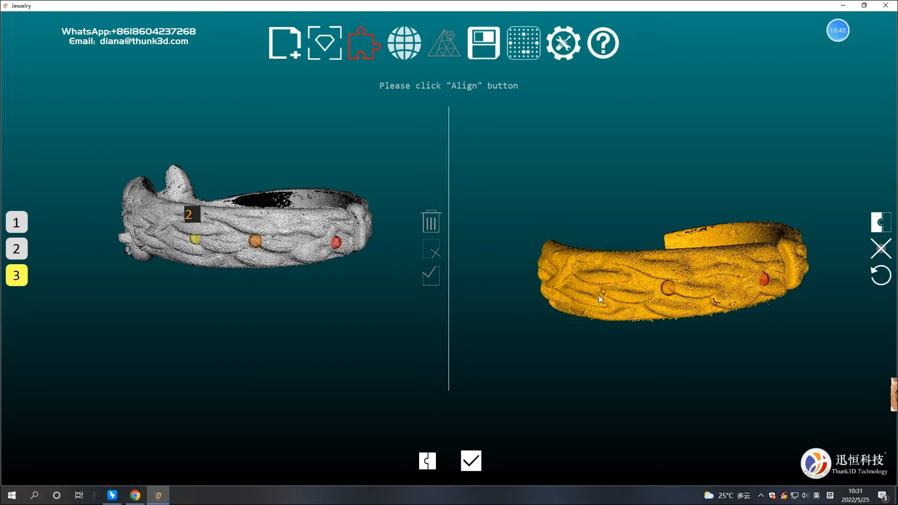
pyautogui.click(599, 295)
# Align scan 3 with the combined scans and accept piece 2's alignment
pyautogui.click(471, 461)
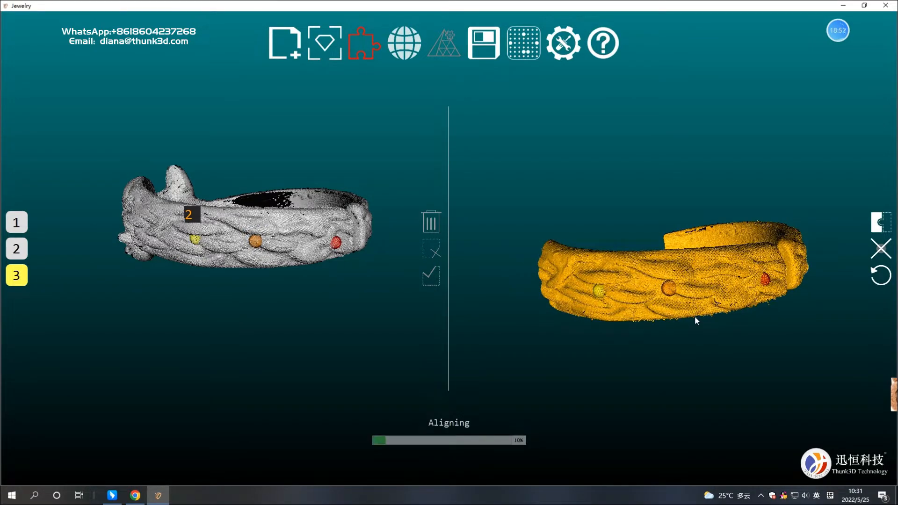
pyautogui.moveTo(296, 243); pyautogui.dragTo(360, 330)
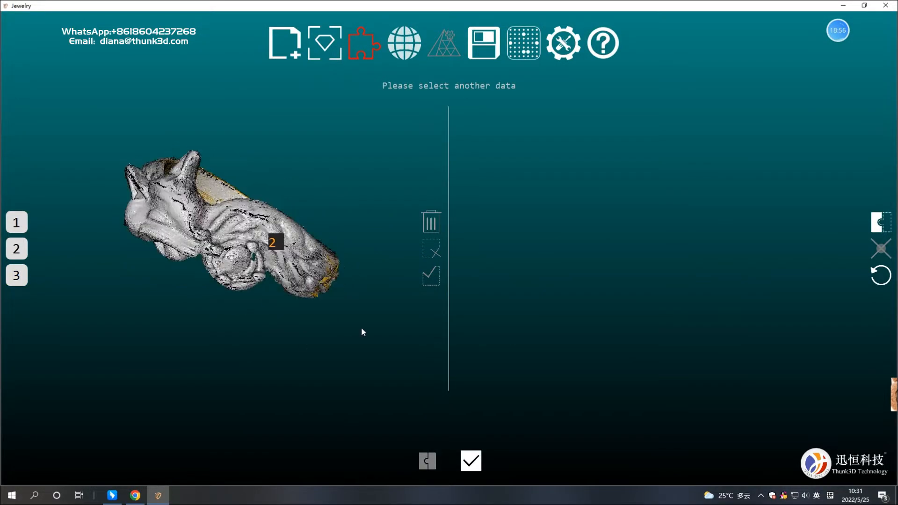
pyautogui.click(471, 461)
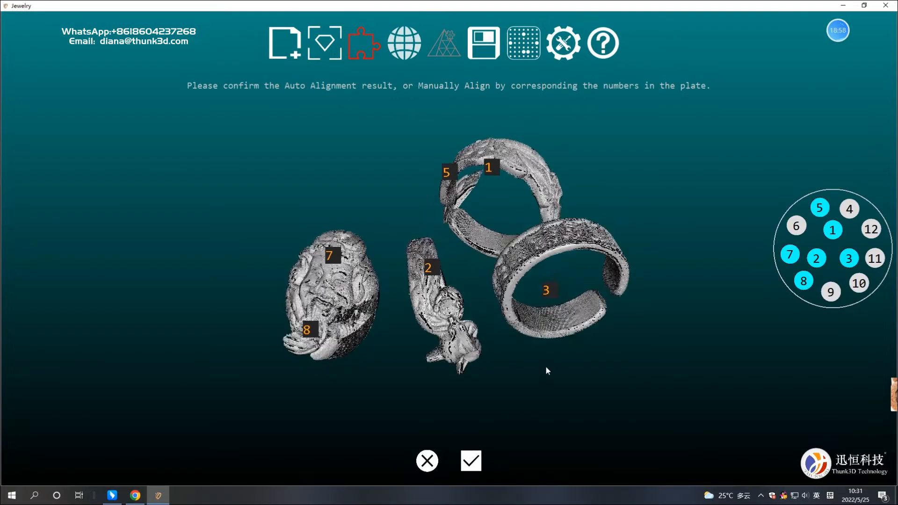
# Examine the aligned scan data of all the jewelry pieces from several sides
pyautogui.moveTo(546, 366); pyautogui.dragTo(235, 332)
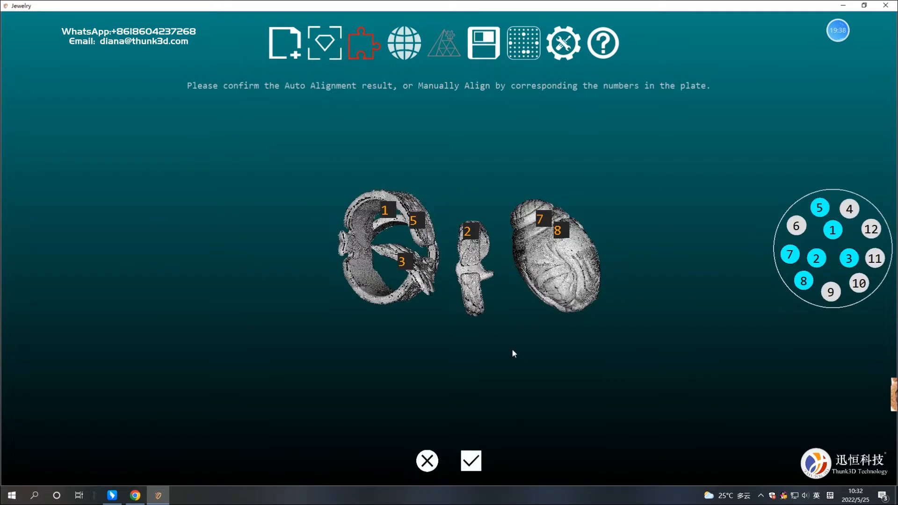
pyautogui.moveTo(512, 348); pyautogui.dragTo(660, 254)
pyautogui.moveTo(842, 260); pyautogui.dragTo(584, 391)
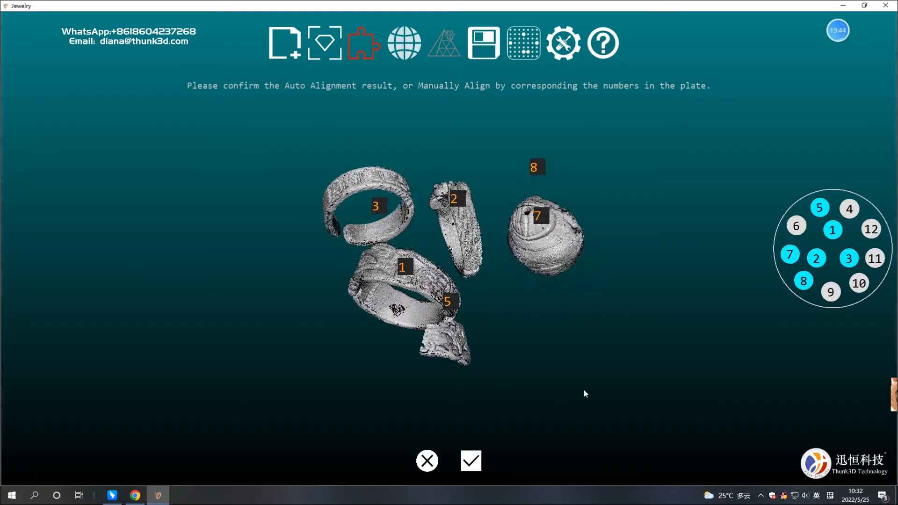
pyautogui.moveTo(696, 270); pyautogui.dragTo(644, 288)
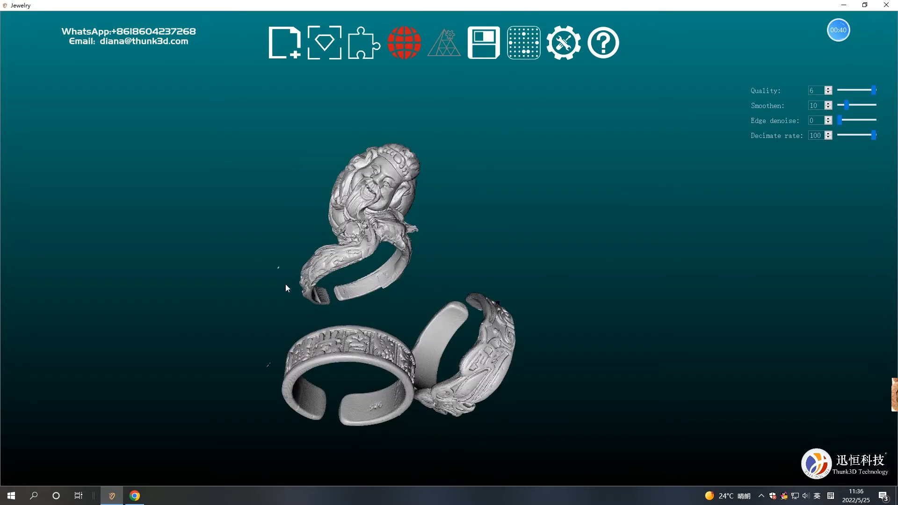
# Check the meshed jewelry models from several sides, save them, and close the output folder containing the STL files
pyautogui.moveTo(286, 285); pyautogui.dragTo(506, 366)
pyautogui.moveTo(478, 325); pyautogui.dragTo(308, 270)
pyautogui.moveTo(469, 294); pyautogui.dragTo(602, 281)
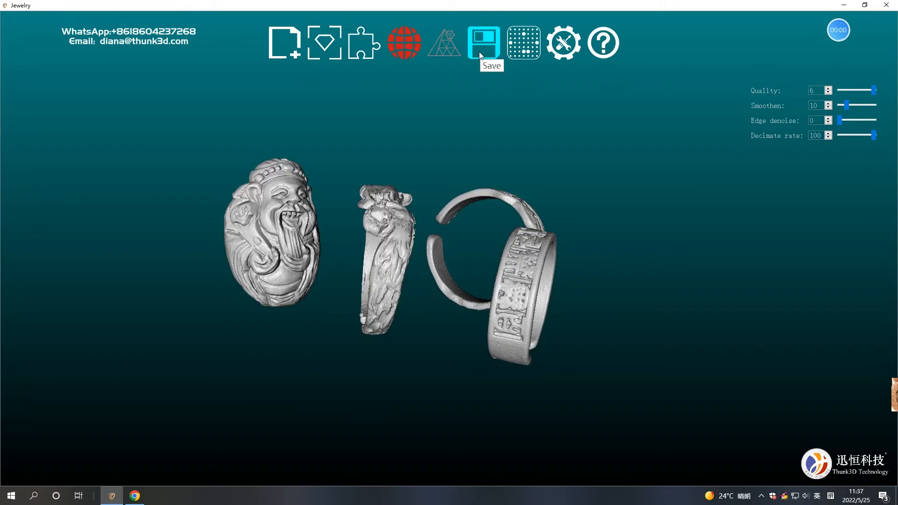
pyautogui.click(479, 52)
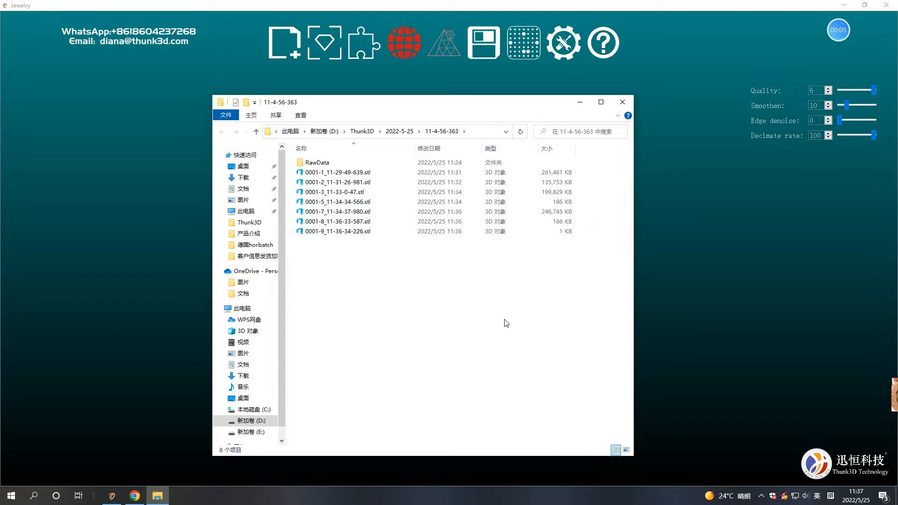
pyautogui.click(622, 102)
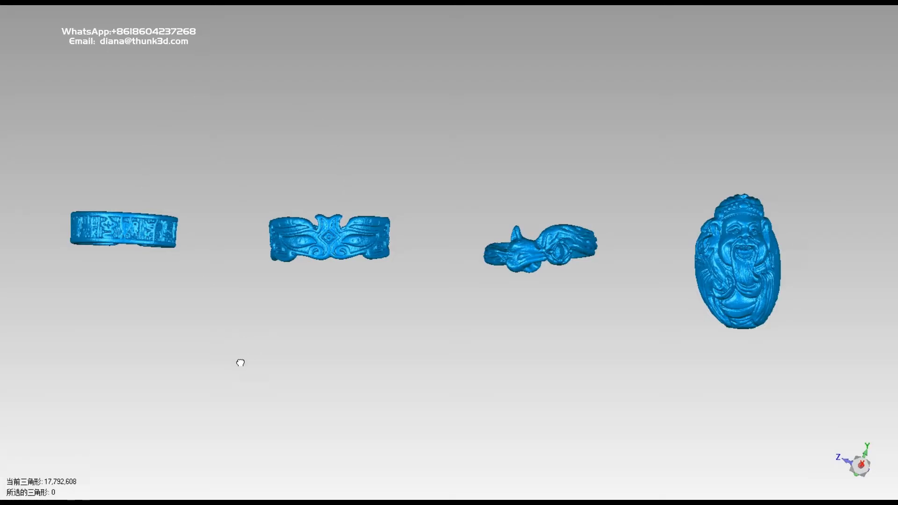
# Switch to the mesh inspection program and examine the relief on the engraved ring and the mask-shaped ring up close
pyautogui.moveTo(240, 363); pyautogui.dragTo(233, 350, button='middle')
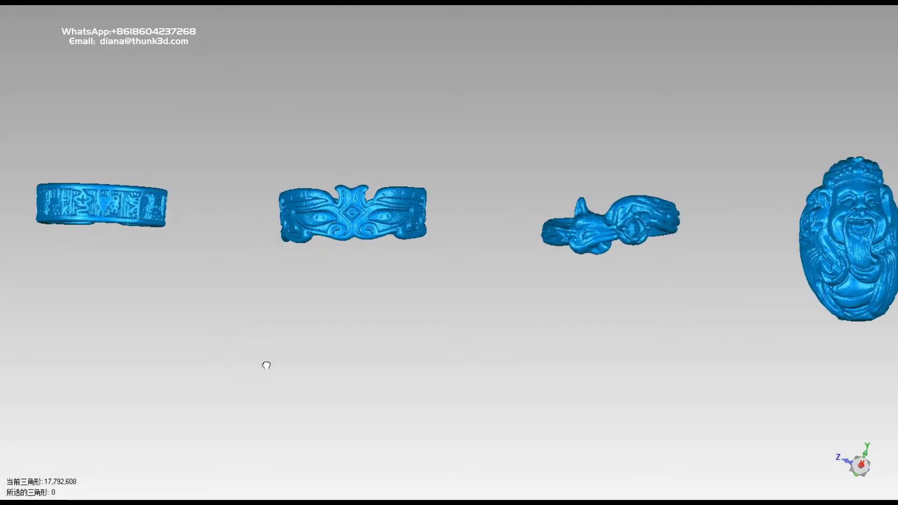
pyautogui.scroll(2, 247, 354)
pyautogui.scroll(3, 244, 352)
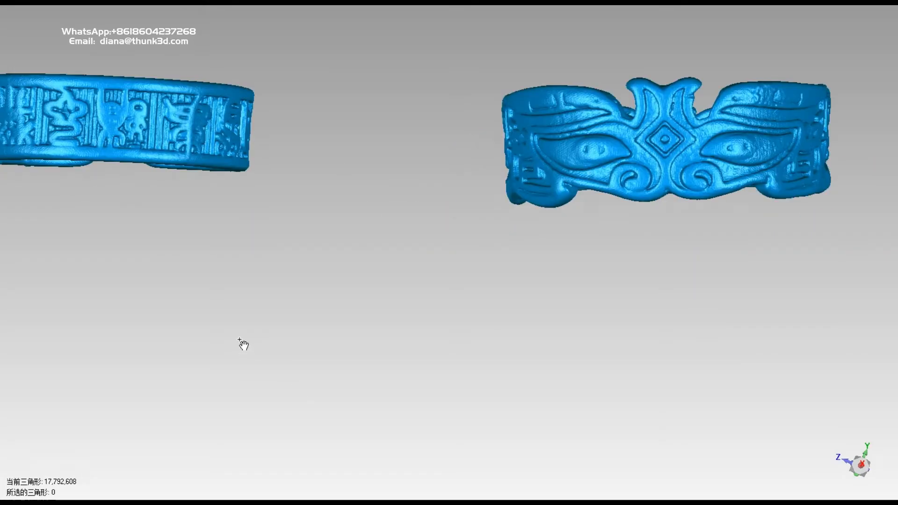
pyautogui.keyDown('alt'); pyautogui.moveTo(315, 365); pyautogui.dragTo(206, 382, button='middle'); pyautogui.keyUp('alt')
pyautogui.keyDown('alt'); pyautogui.moveTo(360, 361); pyautogui.dragTo(253, 370, button='middle'); pyautogui.keyUp('alt')
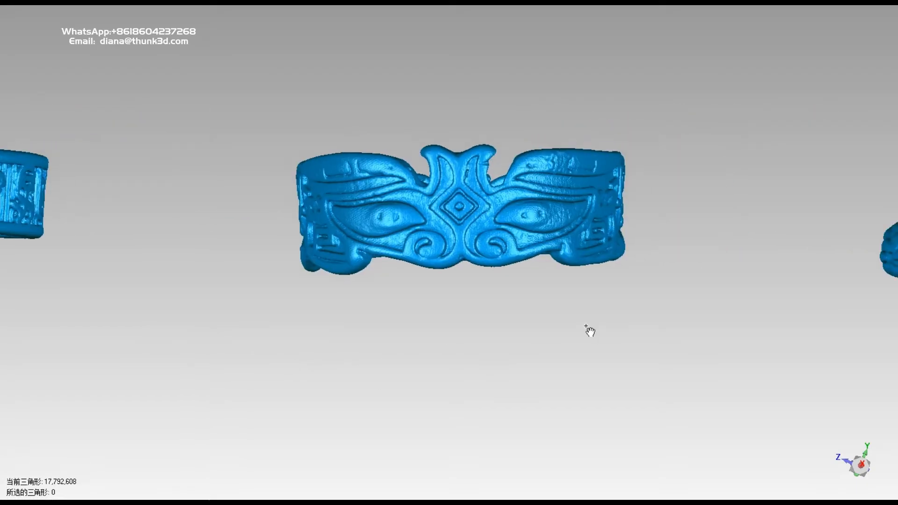
# Examine the surface detail of the animal-head ring and the bearded figure pendant in the mesh inspection program
pyautogui.scroll(-2, 589, 329)
pyautogui.keyDown('alt'); pyautogui.moveTo(361, 316); pyautogui.dragTo(76, 290, button='middle'); pyautogui.keyUp('alt')
pyautogui.keyDown('alt'); pyautogui.moveTo(758, 353); pyautogui.dragTo(588, 379, button='middle'); pyautogui.keyUp('alt')
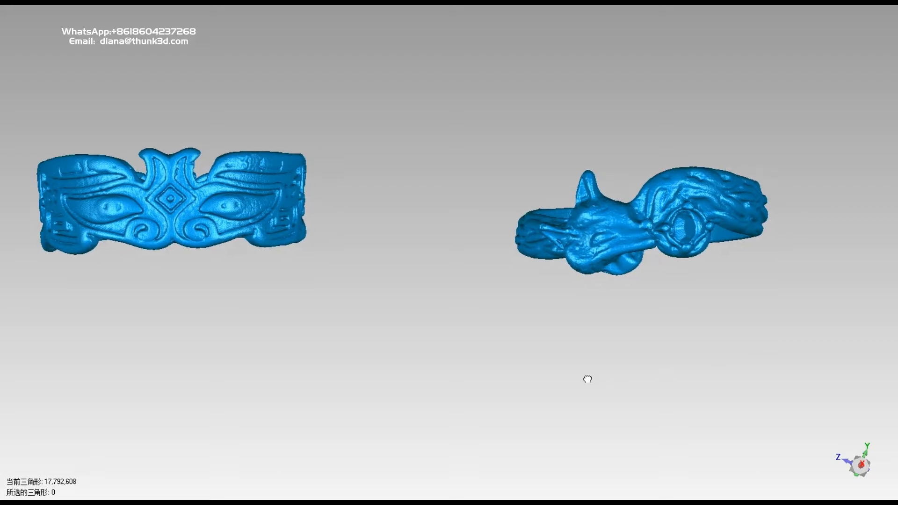
pyautogui.scroll(-2, 610, 354)
pyautogui.keyDown('alt'); pyautogui.moveTo(362, 285); pyautogui.dragTo(104, 211, button='middle'); pyautogui.keyUp('alt')
pyautogui.scroll(-3, 511, 320)
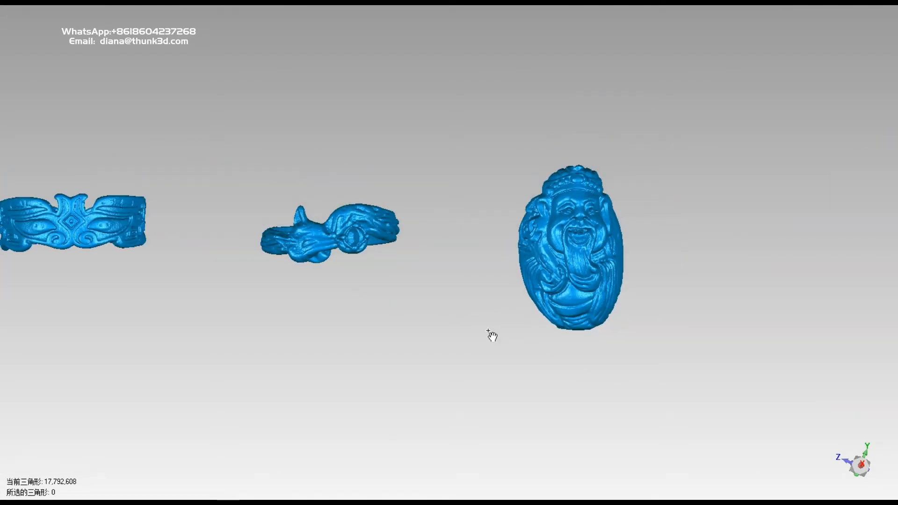
pyautogui.keyDown('alt'); pyautogui.moveTo(501, 360); pyautogui.dragTo(587, 340, button='middle'); pyautogui.keyUp('alt')
pyautogui.moveTo(378, 292); pyautogui.dragTo(487, 336, button='middle')
pyautogui.scroll(3, 487, 337)
pyautogui.moveTo(549, 361); pyautogui.dragTo(587, 310, button='middle')
pyautogui.scroll(-1, 587, 307)
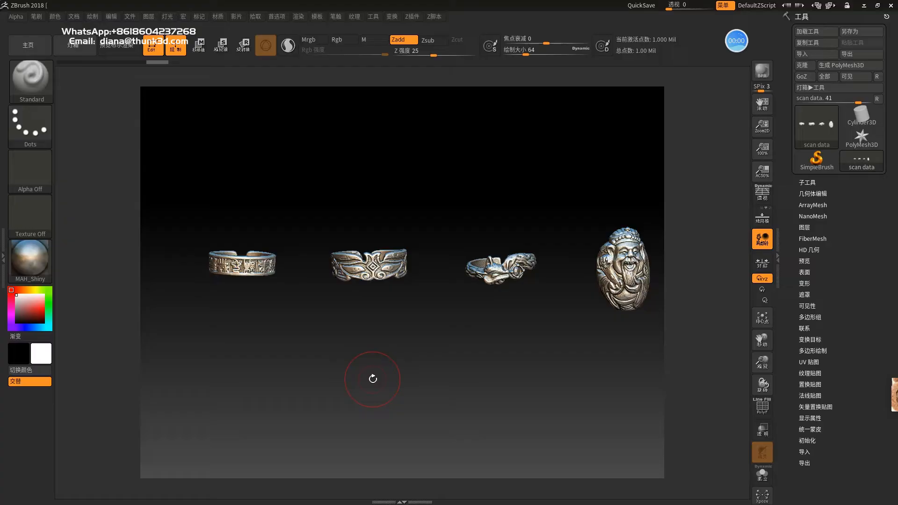
# Switch to ZBrush and examine the three rings and the pendant in the MAH_Shiny material, up close and from several angles
pyautogui.moveTo(380, 378); pyautogui.dragTo(386, 377)
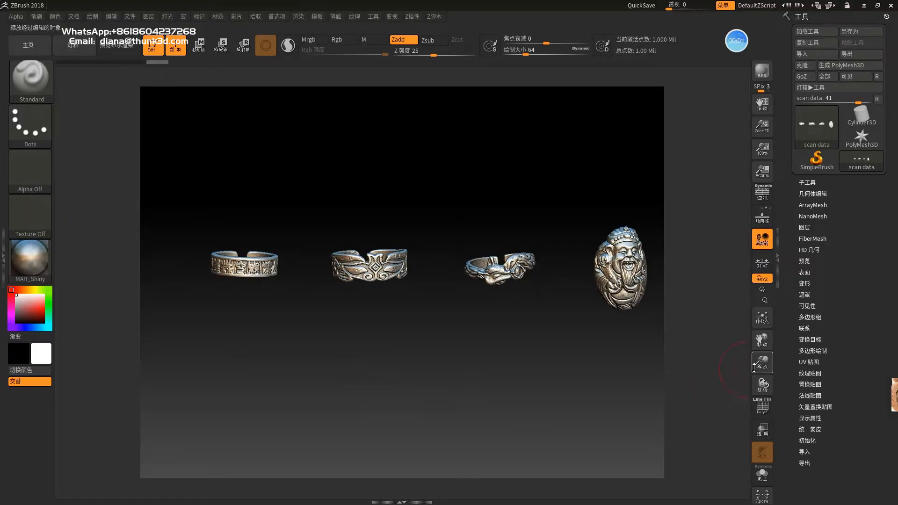
pyautogui.moveTo(755, 365); pyautogui.dragTo(763, 368)
pyautogui.moveTo(759, 336); pyautogui.dragTo(802, 337)
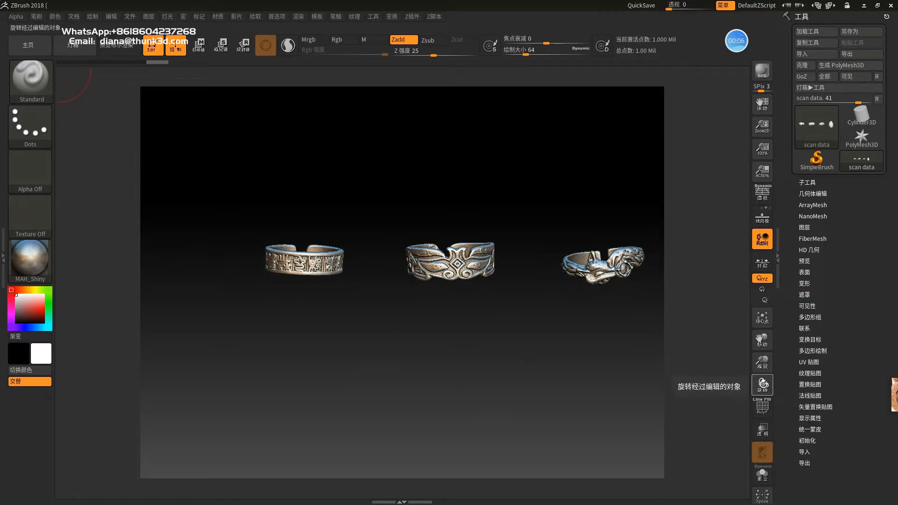
pyautogui.moveTo(762, 363); pyautogui.dragTo(763, 378)
pyautogui.moveTo(761, 339); pyautogui.dragTo(608, 337)
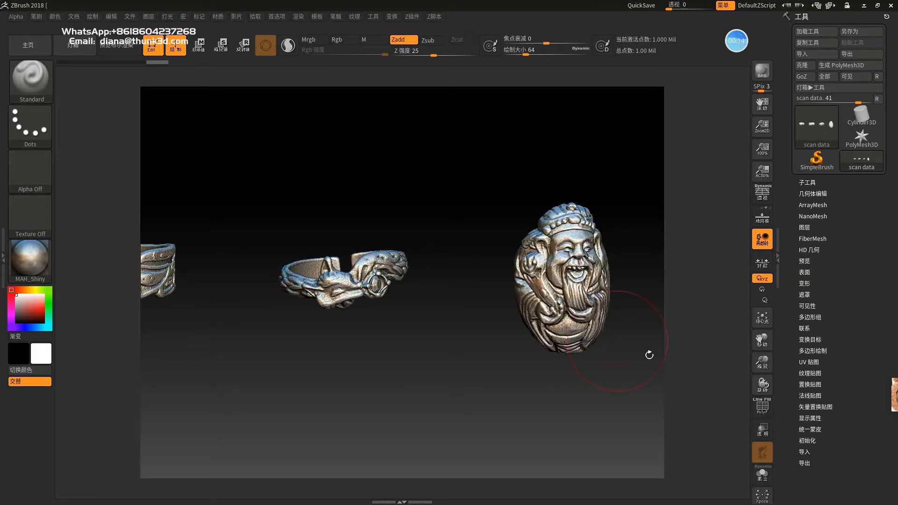
pyautogui.moveTo(762, 362); pyautogui.dragTo(856, 340)
pyautogui.moveTo(606, 428); pyautogui.dragTo(612, 479)
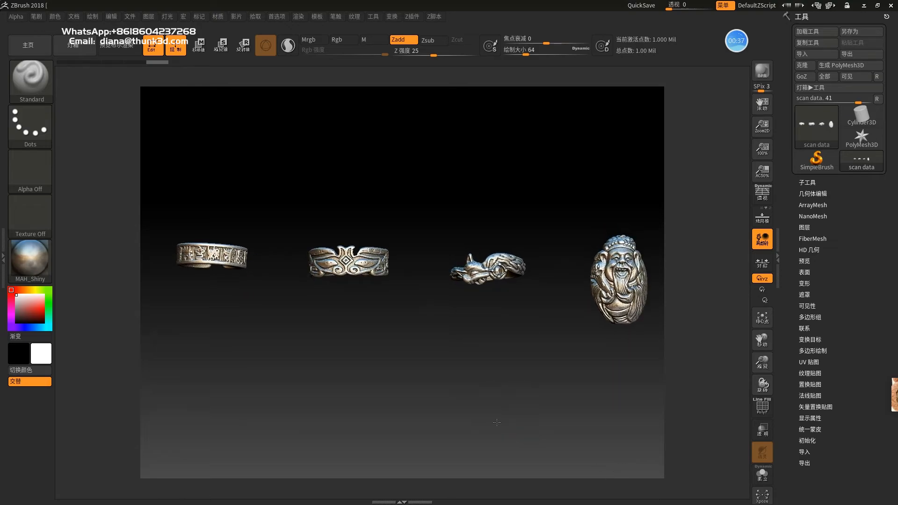
pyautogui.moveTo(497, 422); pyautogui.dragTo(521, 419)
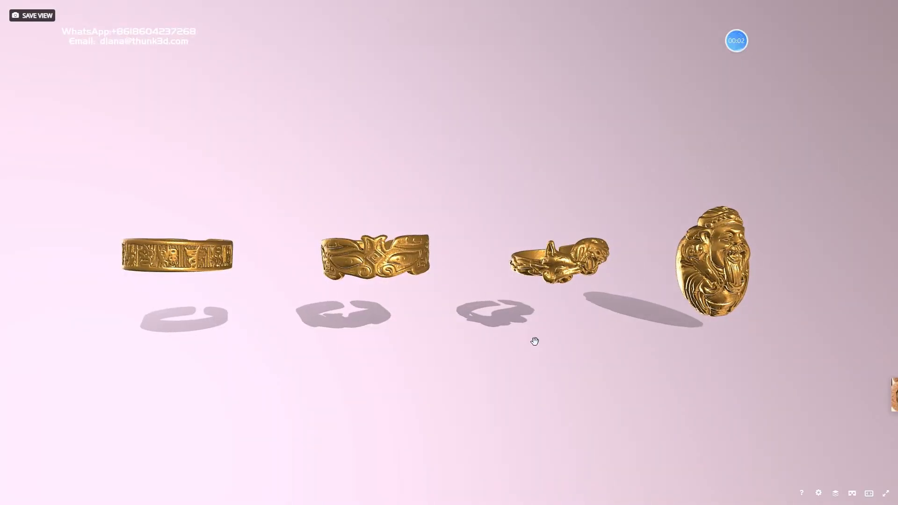
# Switch to the online 3D viewer and examine the gold-rendered rings and pendant from several angles
pyautogui.moveTo(535, 341); pyautogui.dragTo(792, 334)
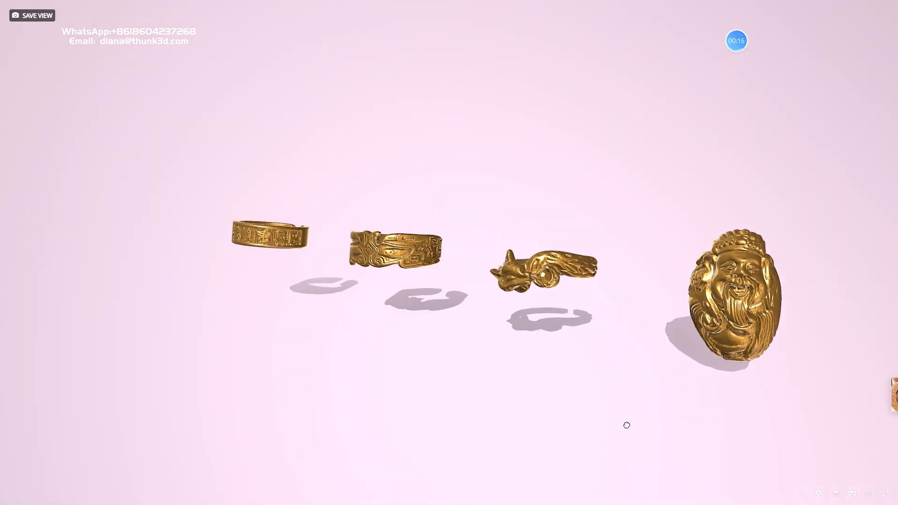
pyautogui.moveTo(627, 425); pyautogui.dragTo(635, 421)
pyautogui.scroll(3, 575, 383)
pyautogui.scroll(-2, 578, 382)
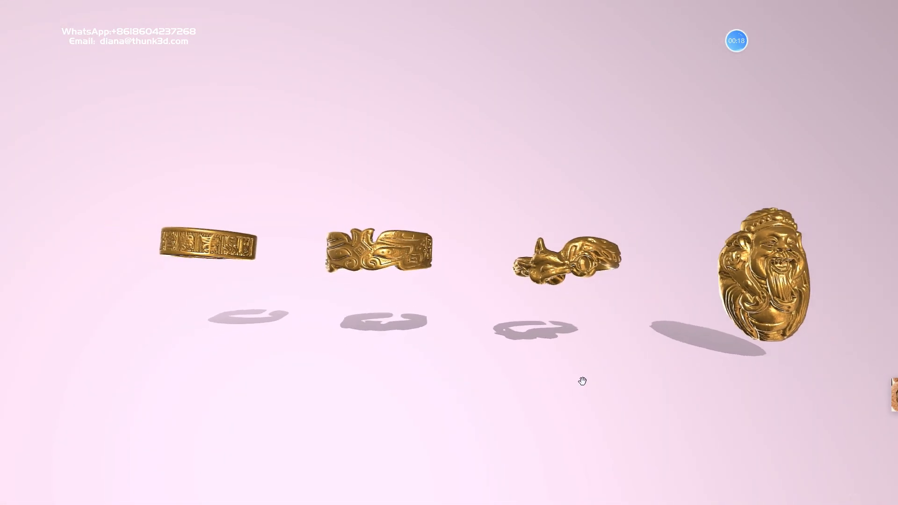